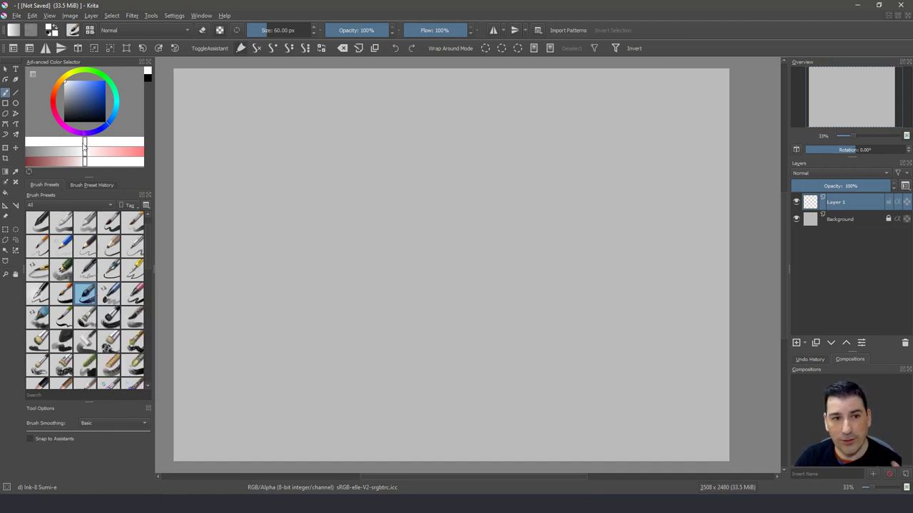
- Open the brush settings editor and select the Airbrush Soft preset, hiding the preset list and showing it again
click(72, 32)
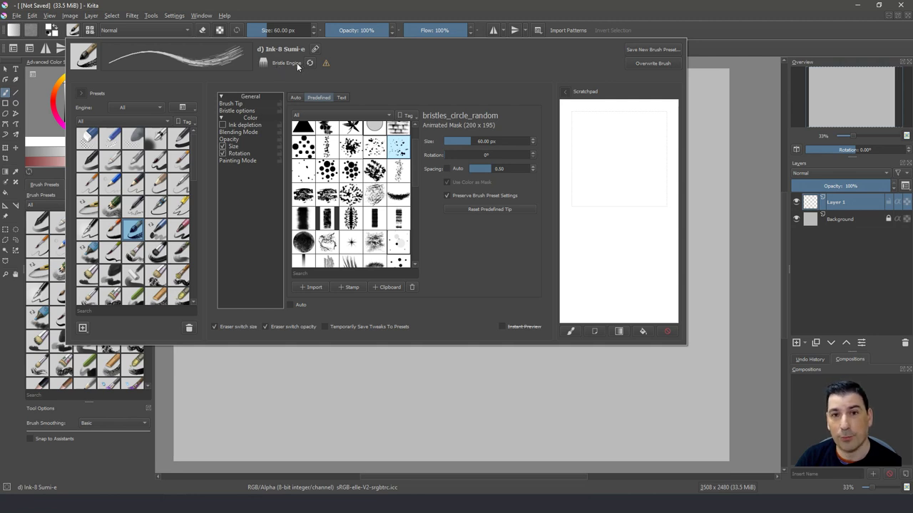
click(157, 139)
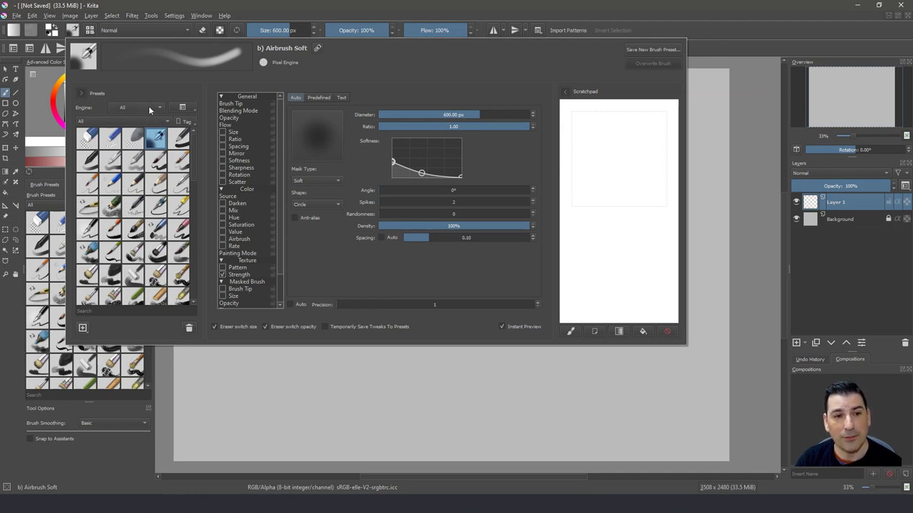
click(82, 97)
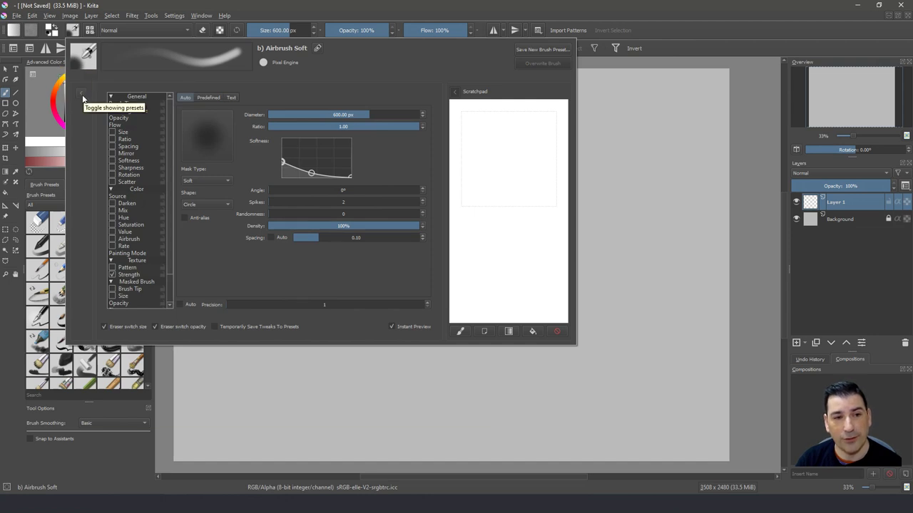
click(82, 98)
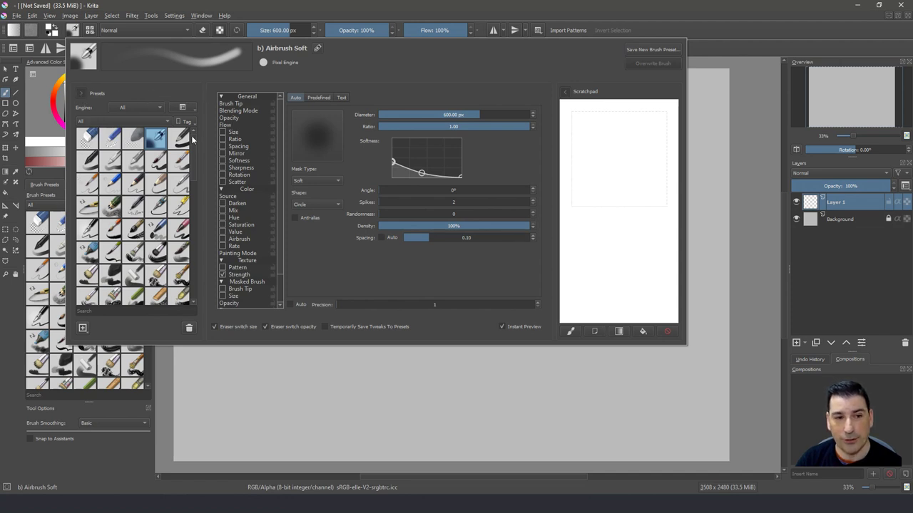
- Browse the brush presets by the FX and Digital tags, and return the tag filter to All
click(93, 121)
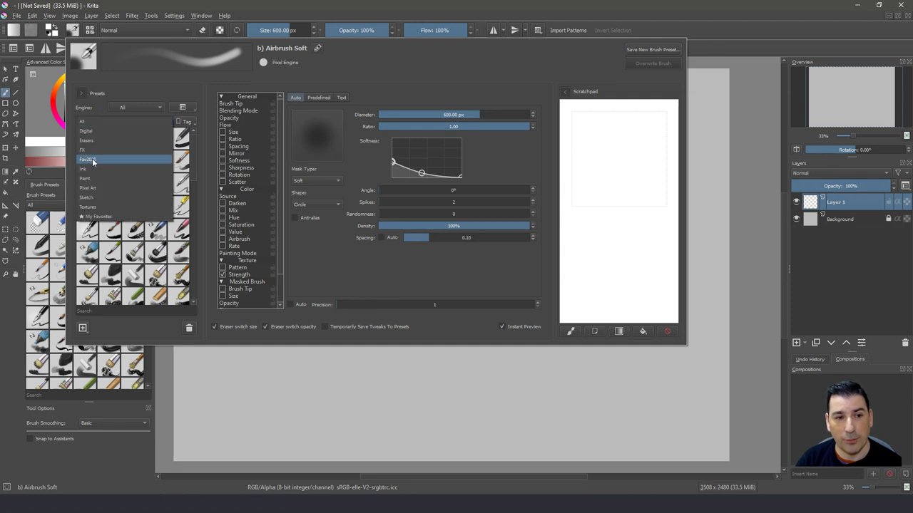
click(92, 153)
click(104, 126)
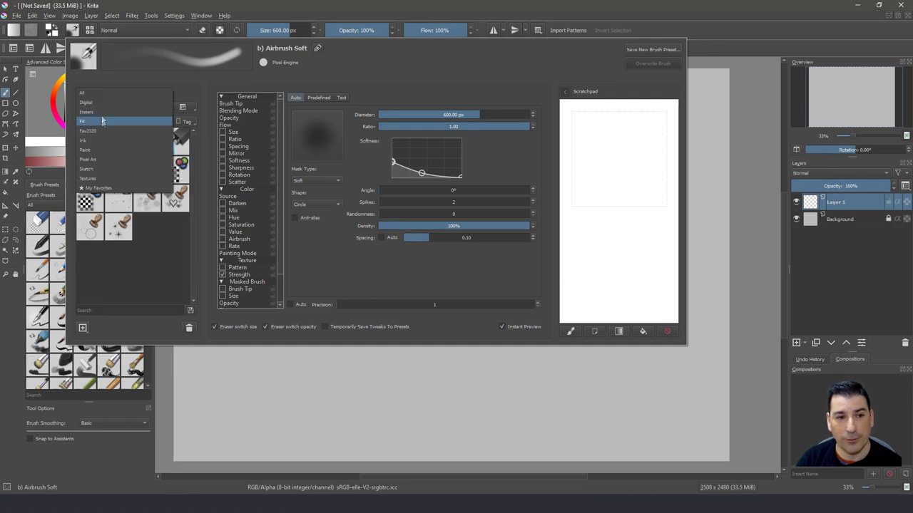
click(100, 105)
click(100, 124)
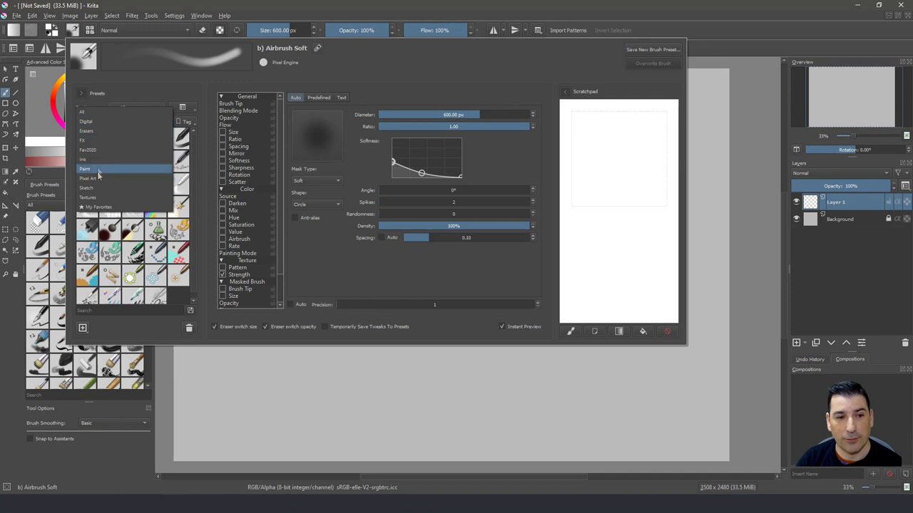
click(147, 91)
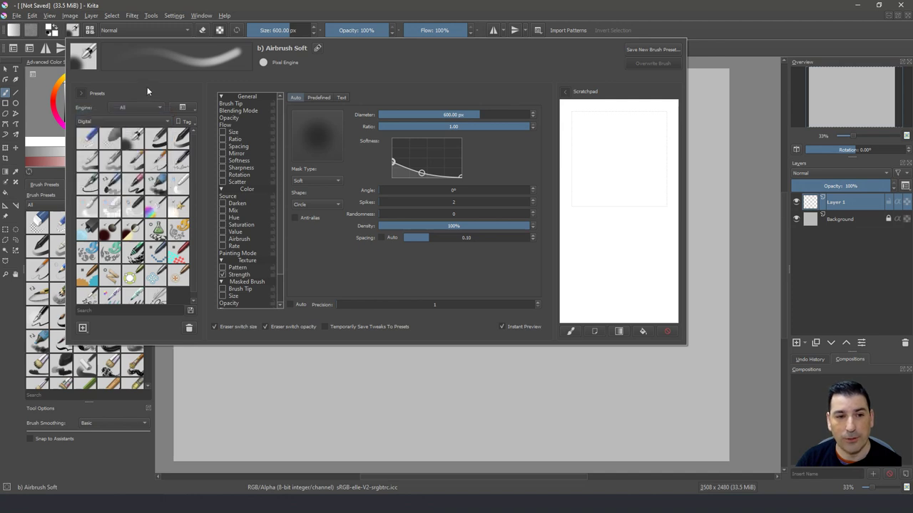
click(107, 121)
click(102, 117)
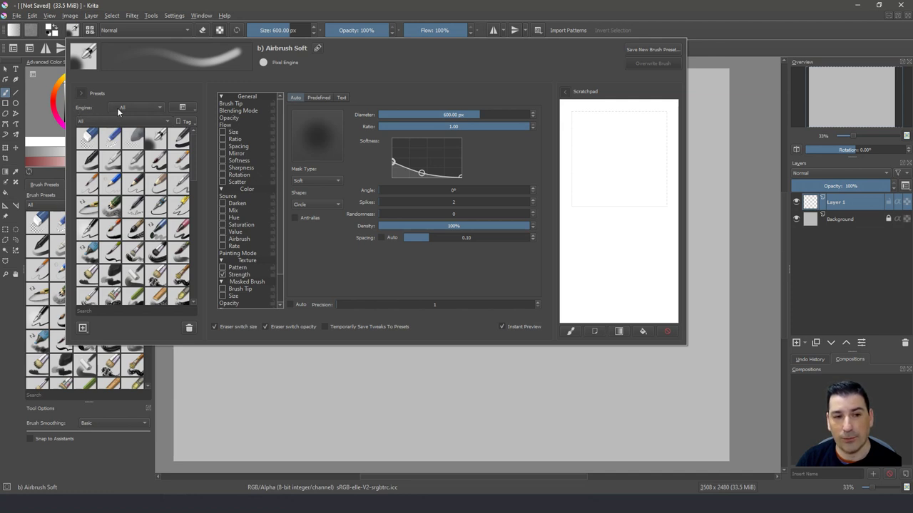
- Filter the brush presets by engine, trying Pixel first and settling on Spray
click(144, 106)
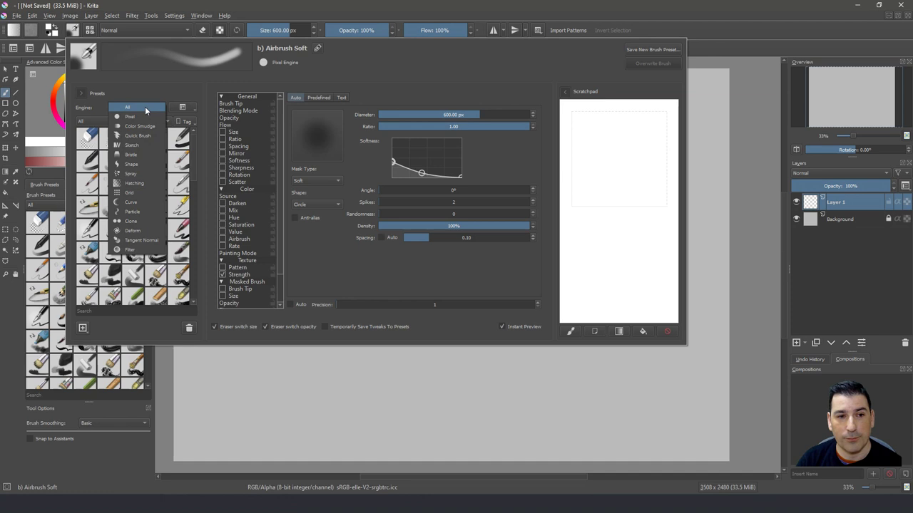
click(136, 117)
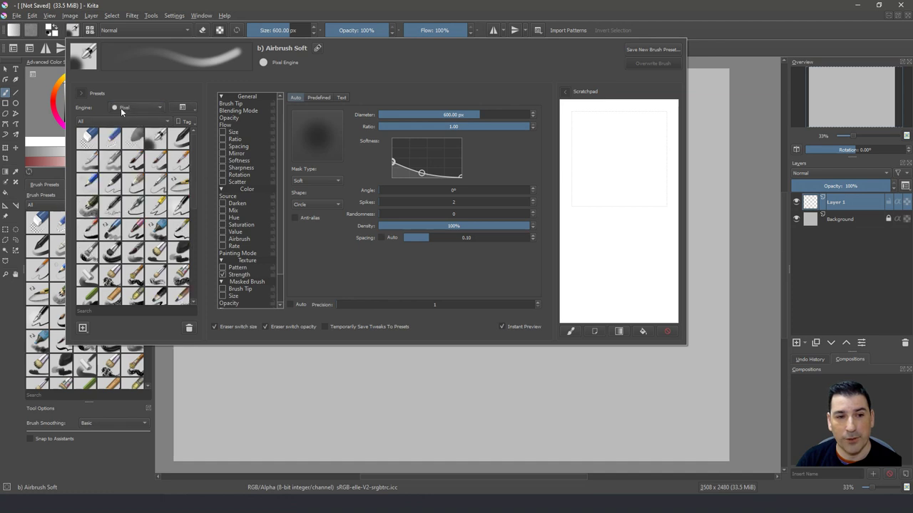
click(121, 111)
click(133, 109)
click(133, 108)
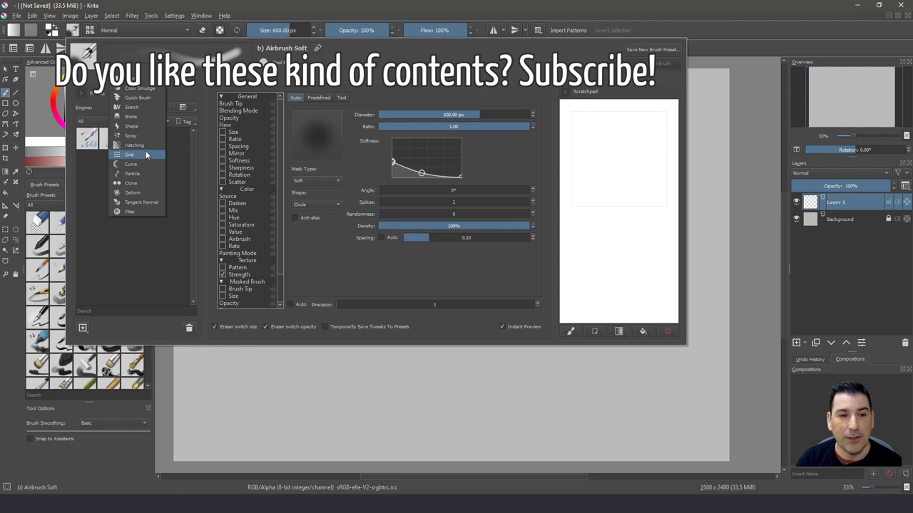
click(139, 136)
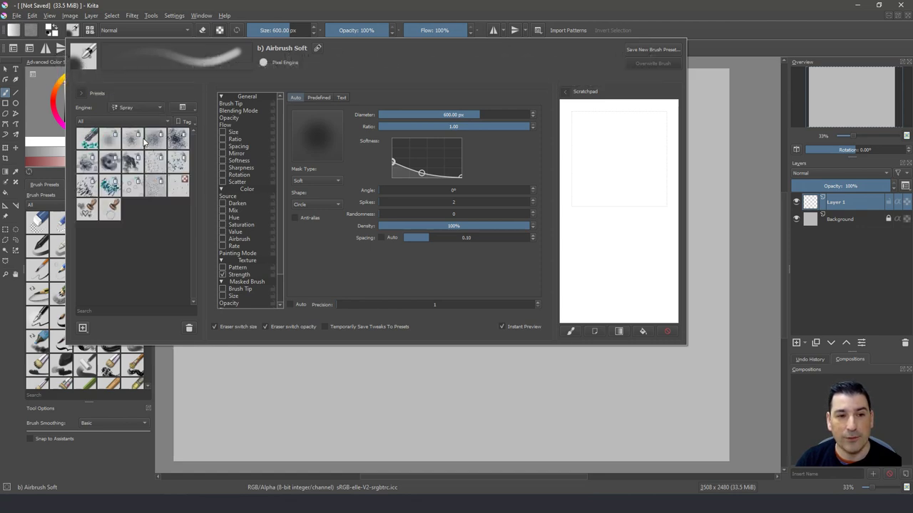
- Look through the Spray engine presets, loading Texture Pointillism and Texture Starfield to view their settings
mouse_move(104, 194)
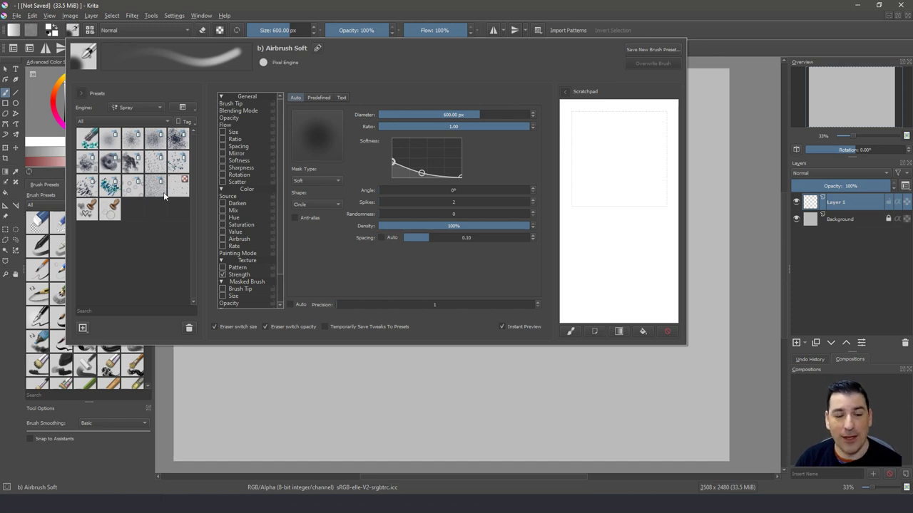
mouse_move(163, 193)
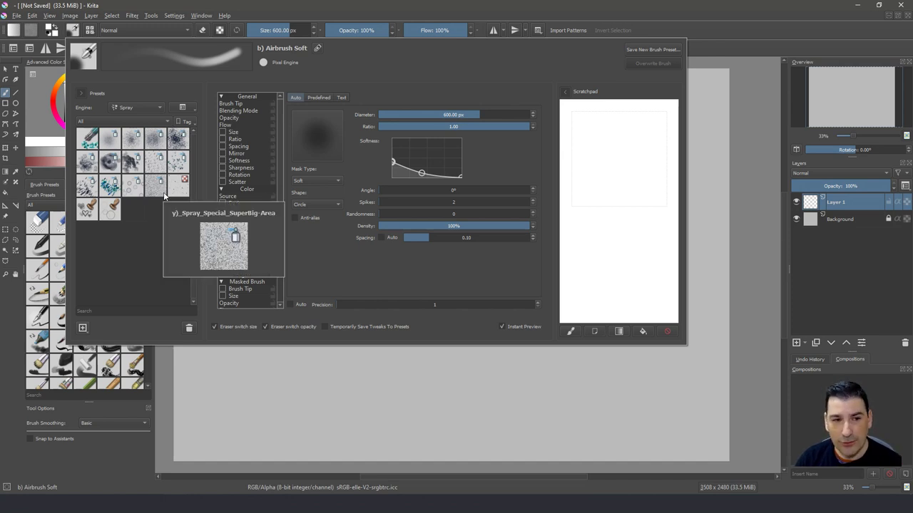
click(90, 141)
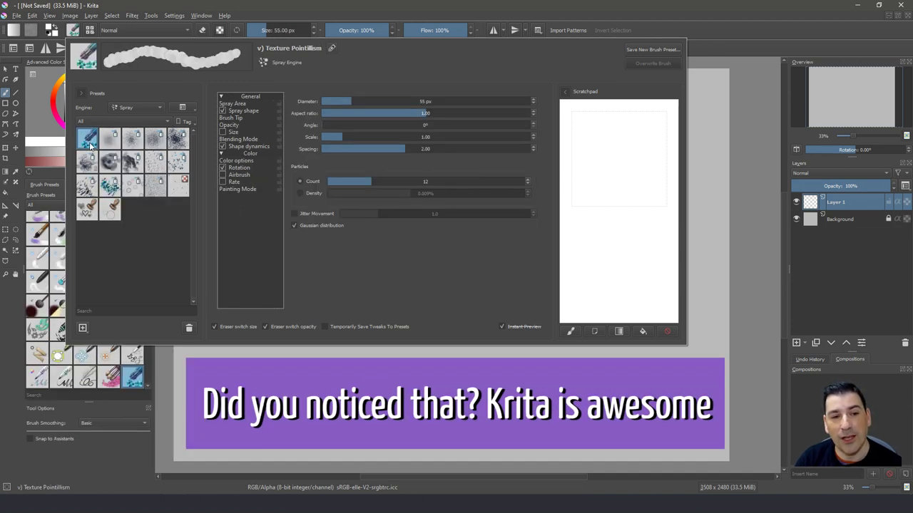
click(181, 187)
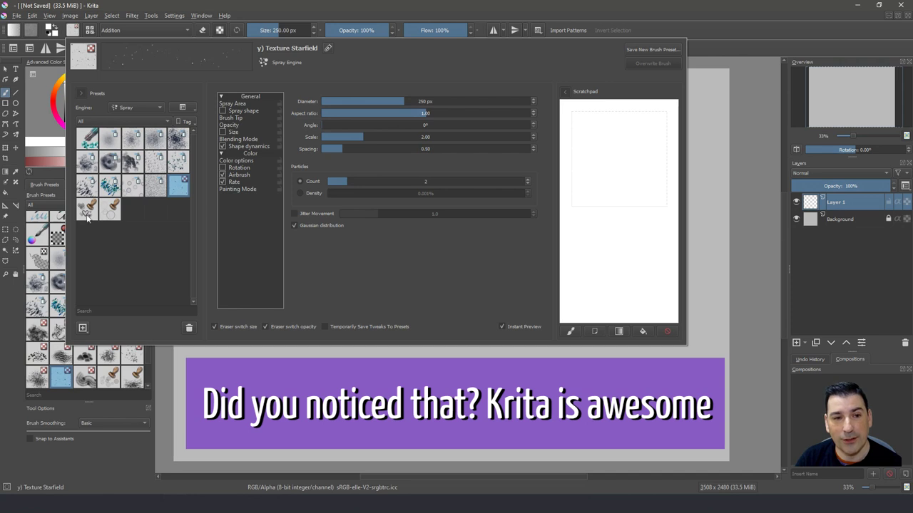
- Select the Stamp Hearts preset and test it with dabs on the canvas and strokes on the scratchpad
click(88, 216)
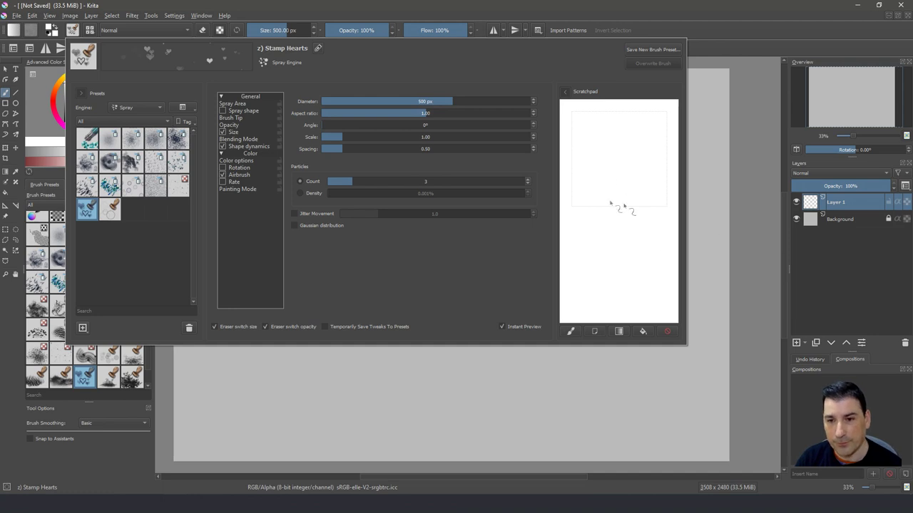
click(406, 370)
click(412, 377)
click(74, 32)
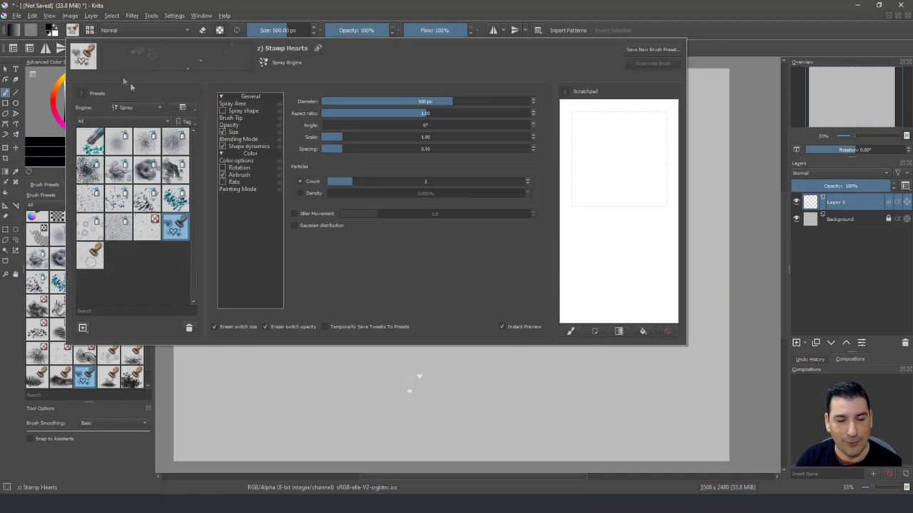
mouse_move(627, 153)
mouse_down()
mouse_move(622, 161)
mouse_move(627, 136)
mouse_move(624, 186)
mouse_move(583, 170)
mouse_up()
mouse_move(581, 213)
mouse_down()
mouse_move(615, 218)
mouse_move(609, 209)
mouse_move(629, 239)
mouse_move(617, 239)
mouse_move(628, 246)
mouse_move(617, 271)
mouse_move(645, 279)
mouse_move(597, 291)
mouse_move(601, 271)
mouse_move(581, 289)
mouse_move(663, 288)
mouse_up()
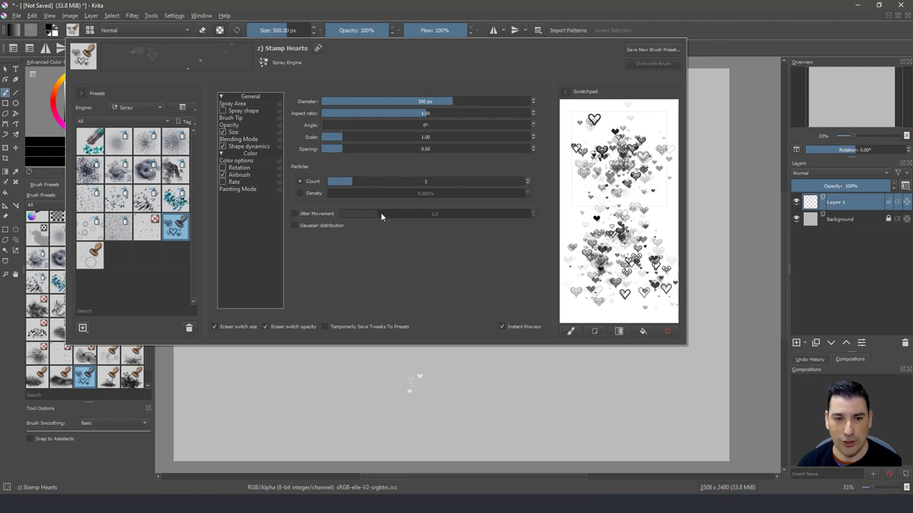
- Create a new Spray engine brush preset and test it with vertical strokes on a cleared scratchpad
click(84, 330)
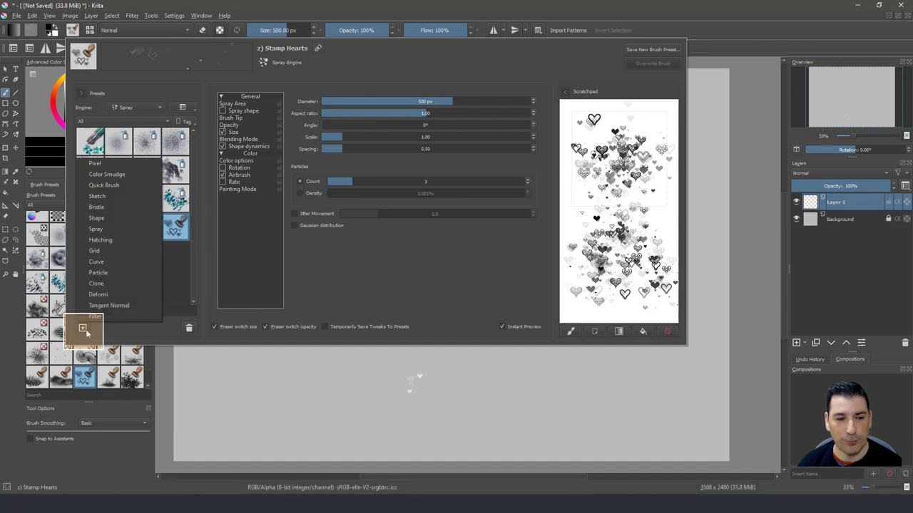
click(103, 230)
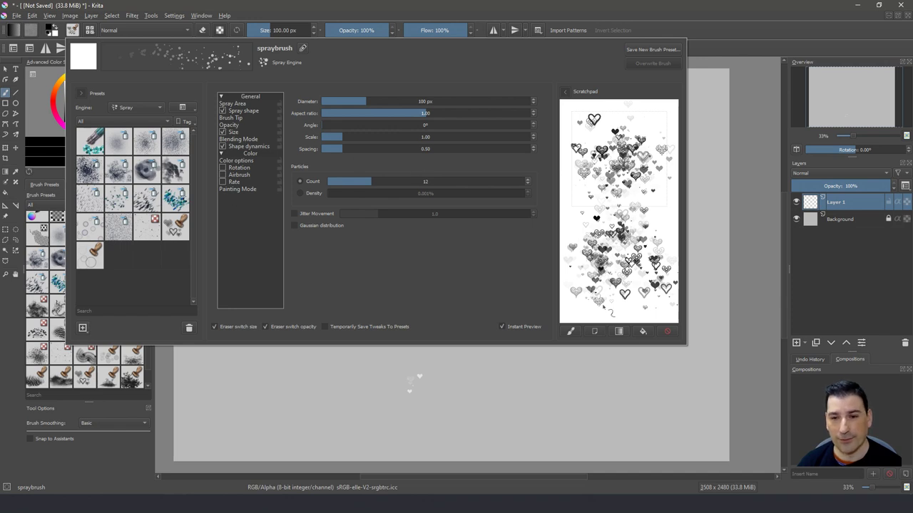
click(666, 332)
mouse_move(645, 117)
mouse_down()
mouse_move(646, 273)
mouse_move(618, 132)
mouse_move(622, 292)
mouse_up()
drag(598, 120, 602, 288)
mouse_move(575, 122)
mouse_down()
mouse_move(576, 291)
mouse_move(596, 288)
mouse_move(588, 308)
mouse_move(601, 150)
mouse_up()
- Enlarge the brush to 358 px and spray a wide horizontal band of black dots across the upper canvas
click(616, 376)
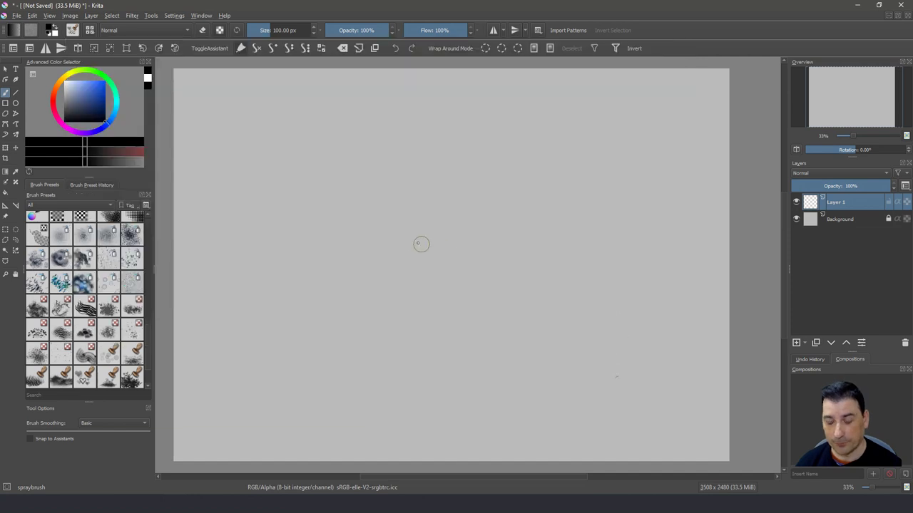
shift+drag(389, 259, 435, 264)
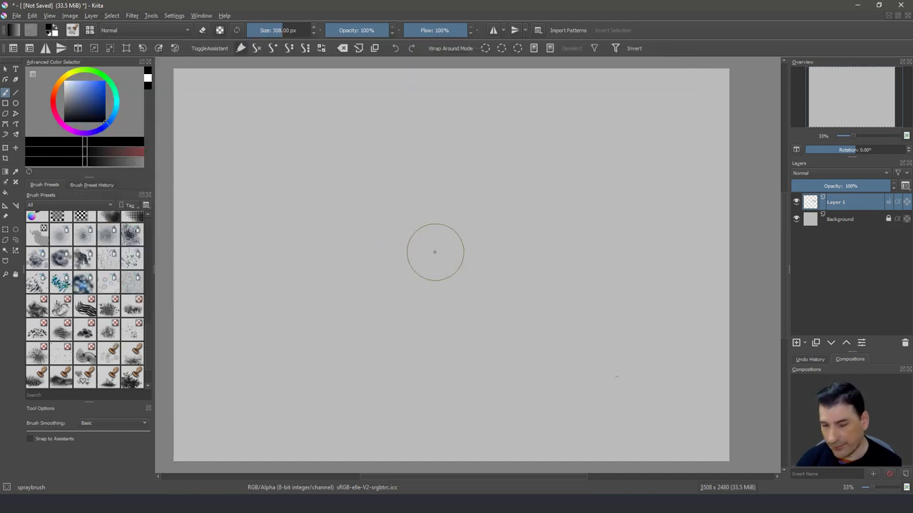
scroll(434, 252, up, 2)
mouse_move(221, 183)
mouse_down()
mouse_move(546, 181)
mouse_move(658, 174)
mouse_move(678, 163)
mouse_move(314, 173)
mouse_move(585, 182)
mouse_move(627, 175)
mouse_move(265, 173)
mouse_move(599, 175)
mouse_move(299, 168)
mouse_move(636, 164)
mouse_move(392, 167)
mouse_up()
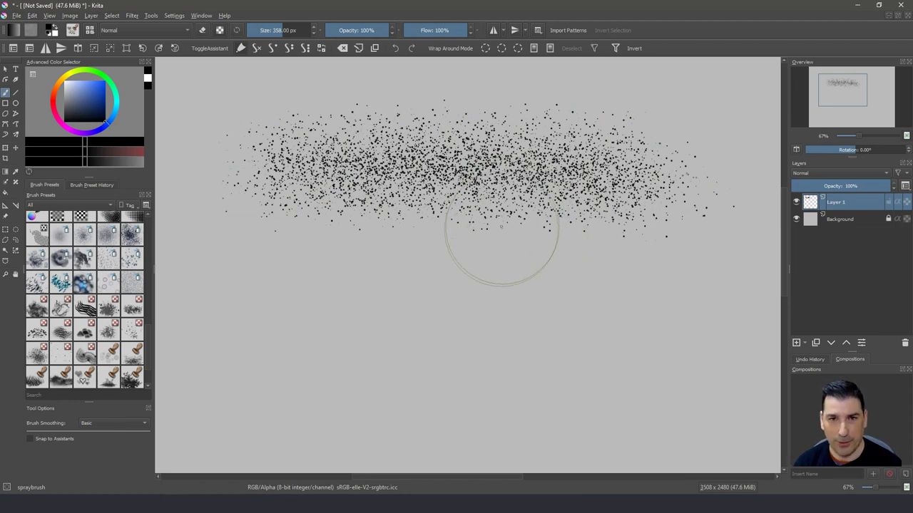
- Spray single dabs of dots at separate spots on the canvas below the dotted band
click(72, 30)
click(510, 395)
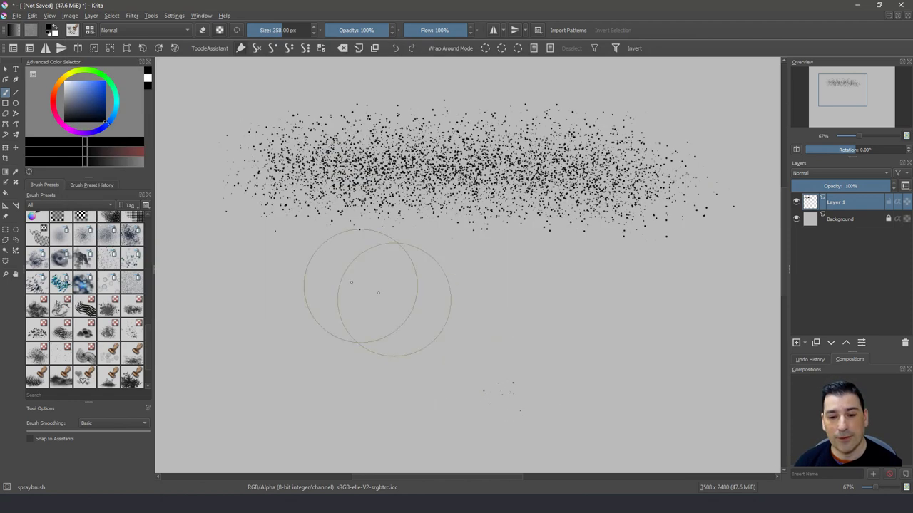
click(330, 298)
click(333, 299)
click(334, 298)
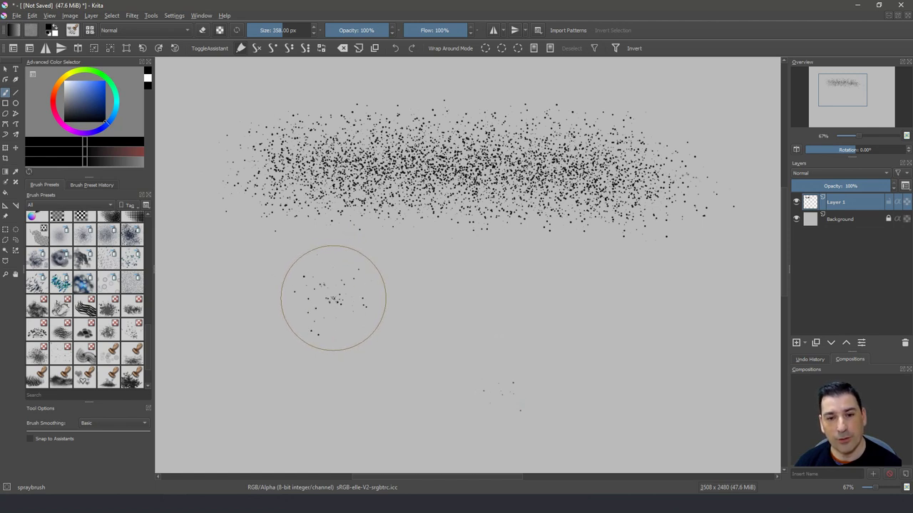
click(428, 298)
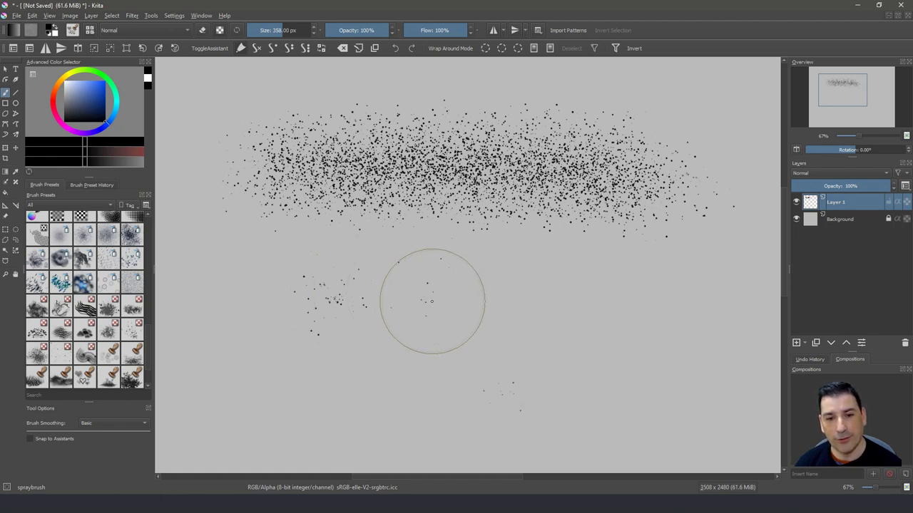
- Raise the spray brush's particle count to 779 and test its density with strokes over the scratchpad
click(72, 30)
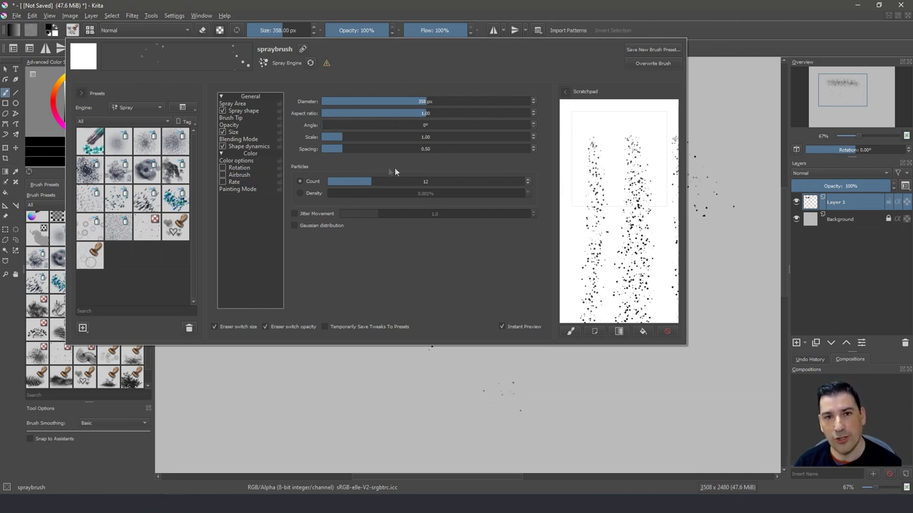
drag(382, 182, 508, 181)
mouse_move(606, 107)
mouse_down()
mouse_move(631, 250)
mouse_move(642, 217)
mouse_up()
drag(641, 118, 645, 231)
drag(582, 114, 596, 275)
drag(591, 172, 589, 293)
mouse_move(656, 233)
mouse_down()
mouse_move(644, 294)
mouse_move(589, 287)
mouse_up()
drag(656, 199, 656, 278)
mouse_move(647, 135)
mouse_down()
mouse_move(638, 265)
mouse_move(596, 250)
mouse_up()
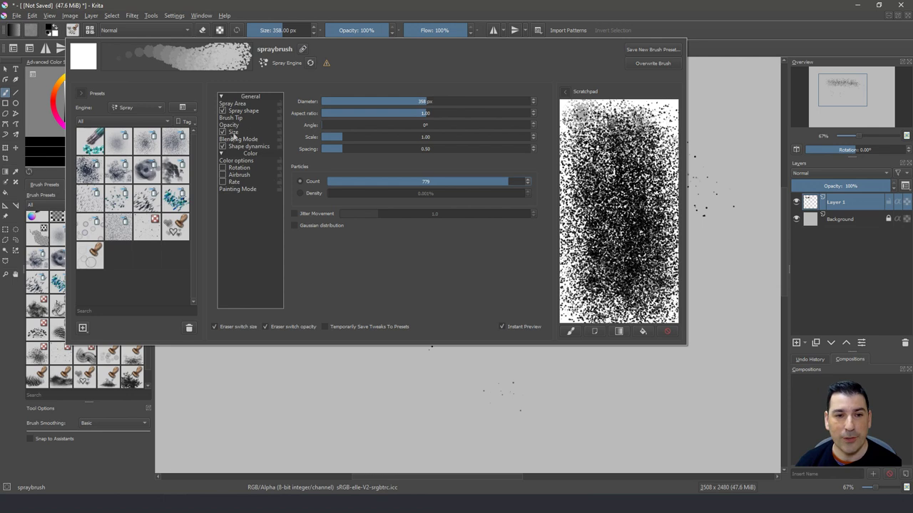
- Reduce the spray brush to 19 particles with Size and Shape dynamics disabled, and clear the scratchpad
click(383, 180)
drag(383, 180, 379, 180)
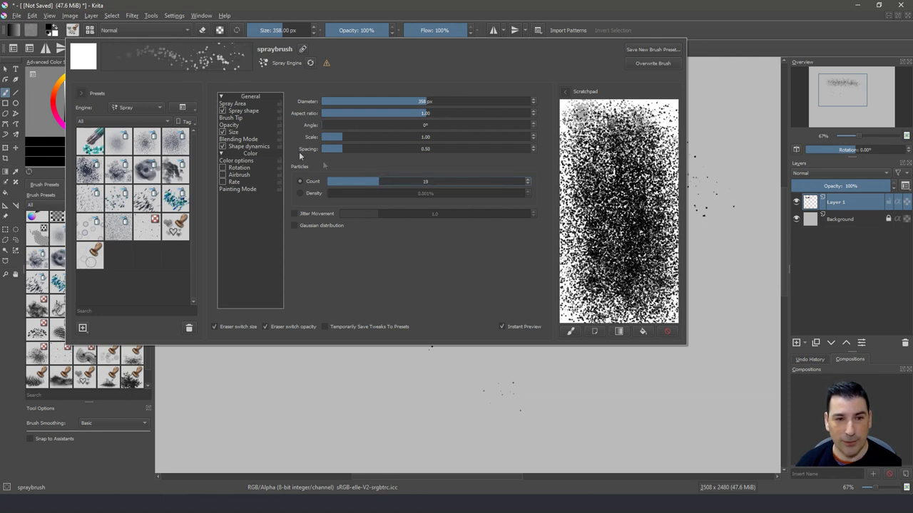
click(224, 132)
click(223, 112)
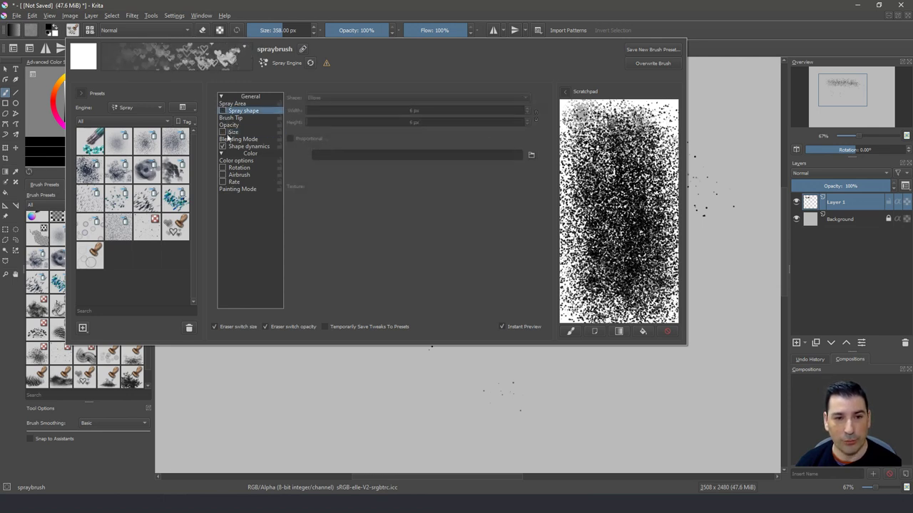
click(223, 146)
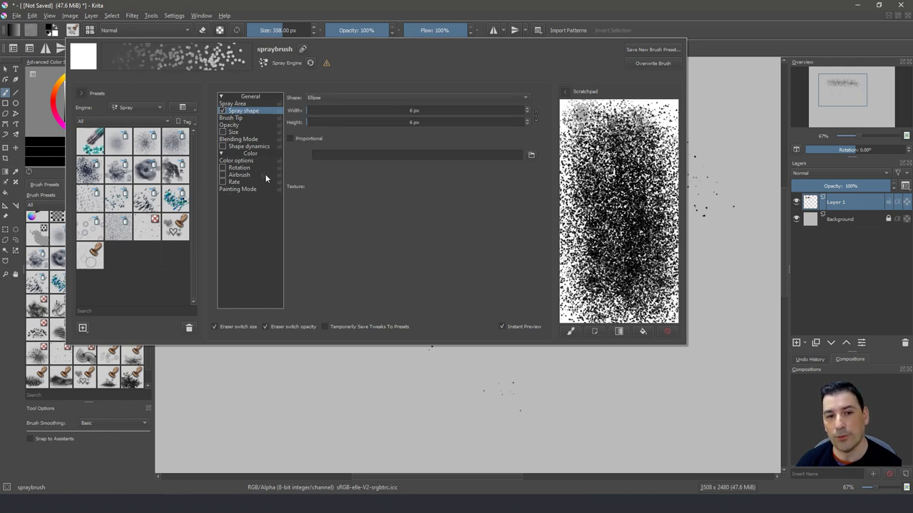
click(667, 332)
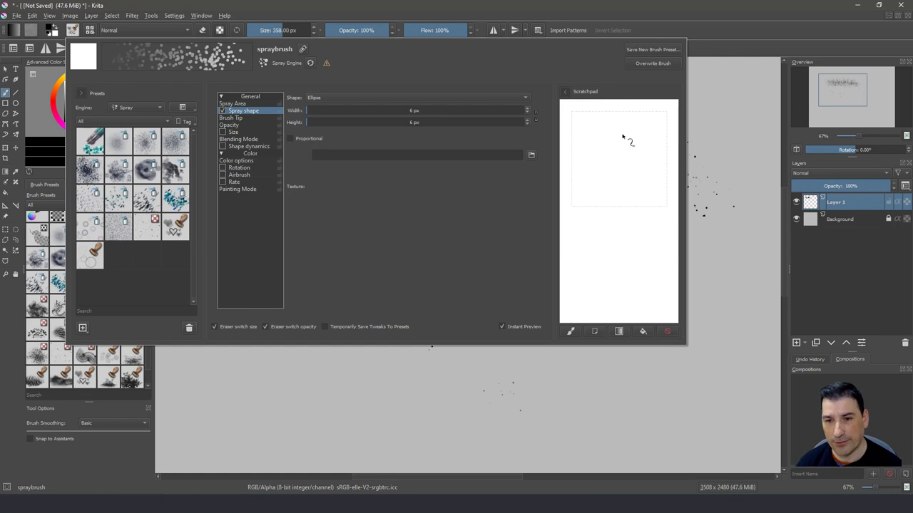
click(587, 385)
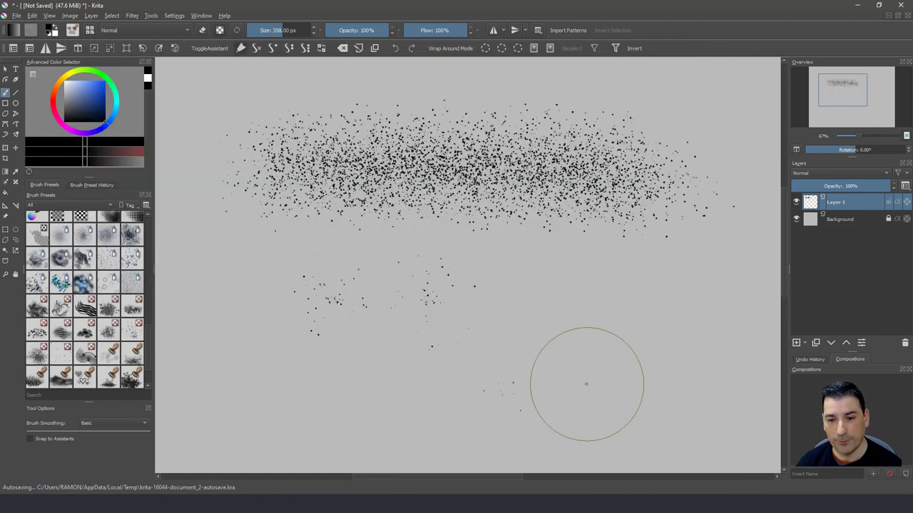
- Clear the canvas and set the spray brush's particle count to 50
key(Delete)
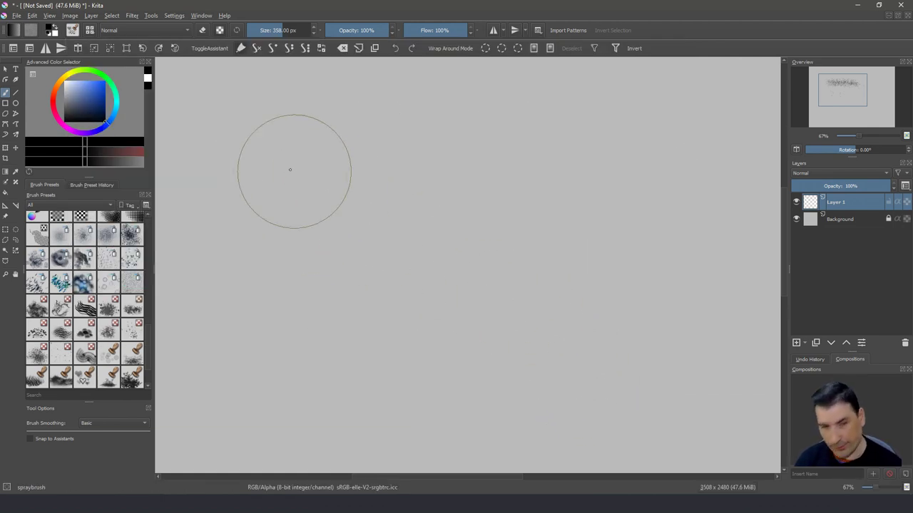
key(F5)
click(234, 104)
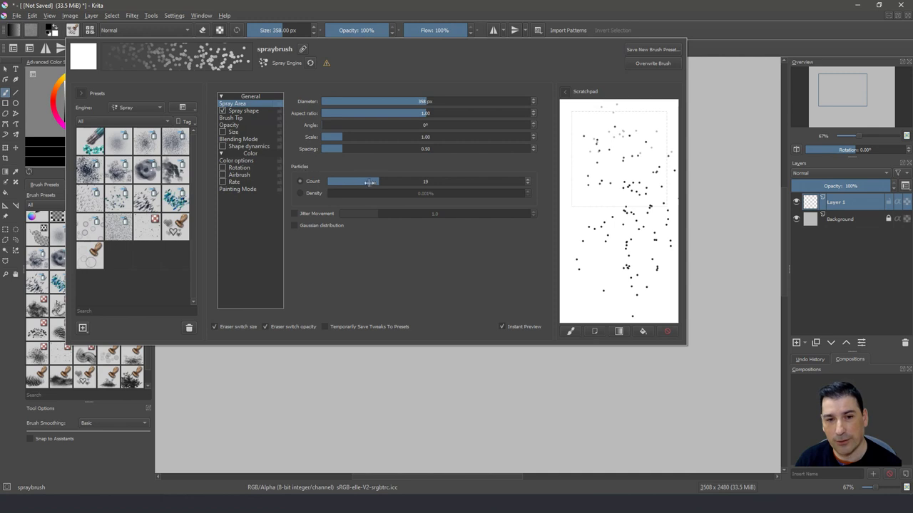
drag(379, 182, 399, 183)
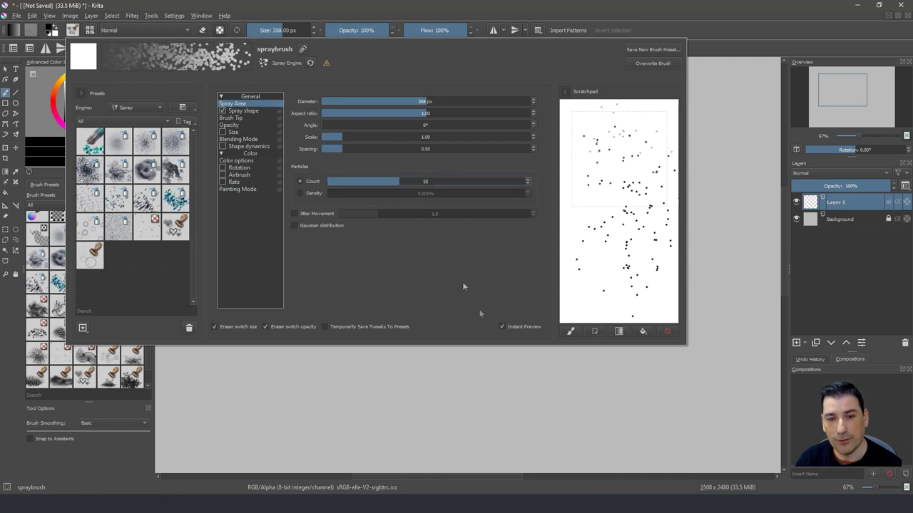
- Spray dabs of dots across the upper canvas and undo the last three
click(485, 372)
mouse_move(317, 209)
mouse_down()
mouse_move(301, 204)
mouse_move(428, 212)
mouse_up()
drag(511, 212, 522, 210)
mouse_move(591, 211)
mouse_down()
mouse_move(668, 206)
mouse_move(656, 222)
mouse_up()
key(ctrl+z)
key(ctrl+z)
key(ctrl+z)
- Shrink the brush to about 75 px, spray a vertical column of dot clusters, and build dense patches of dots in the lower canvas
drag(495, 228, 431, 227)
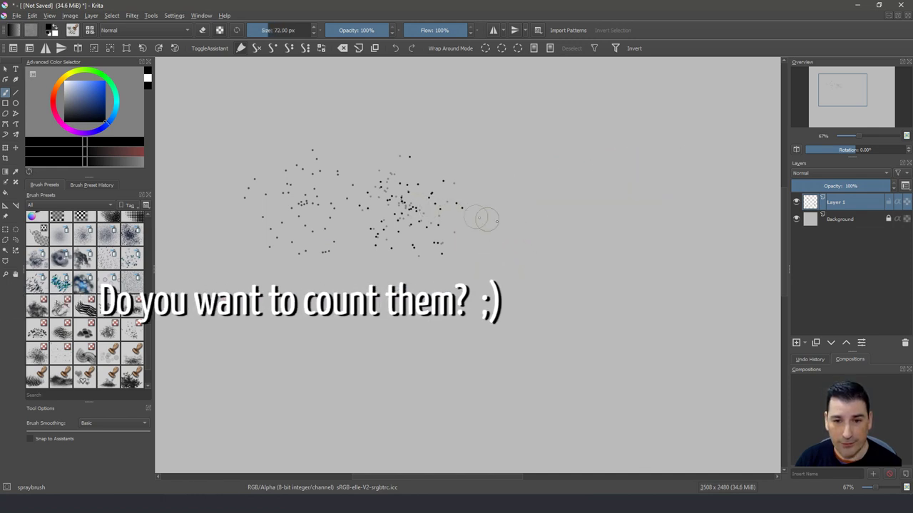
click(501, 221)
drag(511, 216, 502, 123)
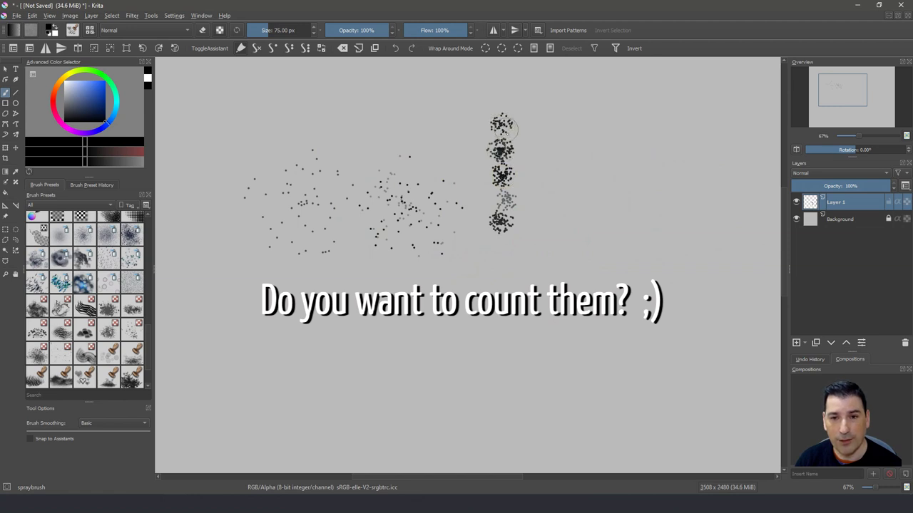
click(503, 250)
mouse_move(492, 325)
mouse_down()
mouse_move(532, 325)
mouse_move(543, 347)
mouse_move(478, 356)
mouse_move(471, 392)
mouse_up()
mouse_move(405, 379)
mouse_down()
mouse_move(358, 379)
mouse_move(452, 388)
mouse_up()
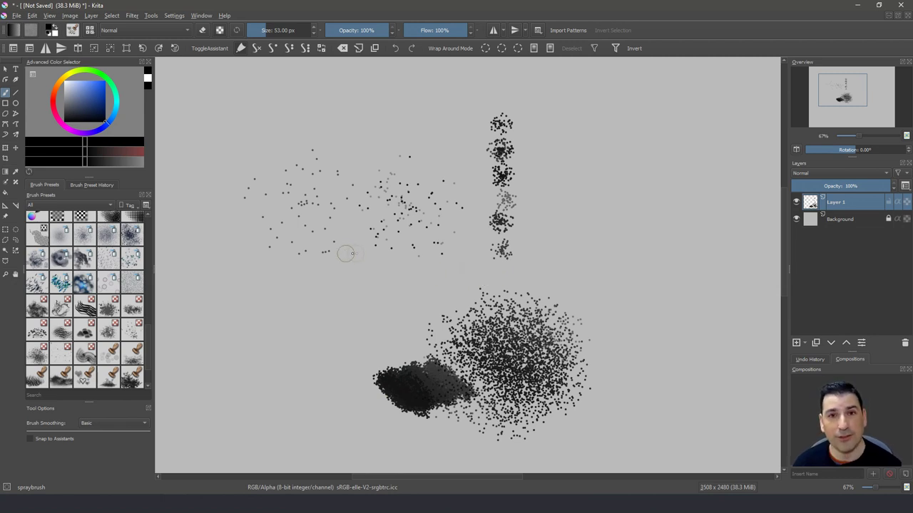
- Clear the canvas and set the spray area to 406 px diameter, 2.10 spacing and 18 particles
key(Delete)
click(72, 30)
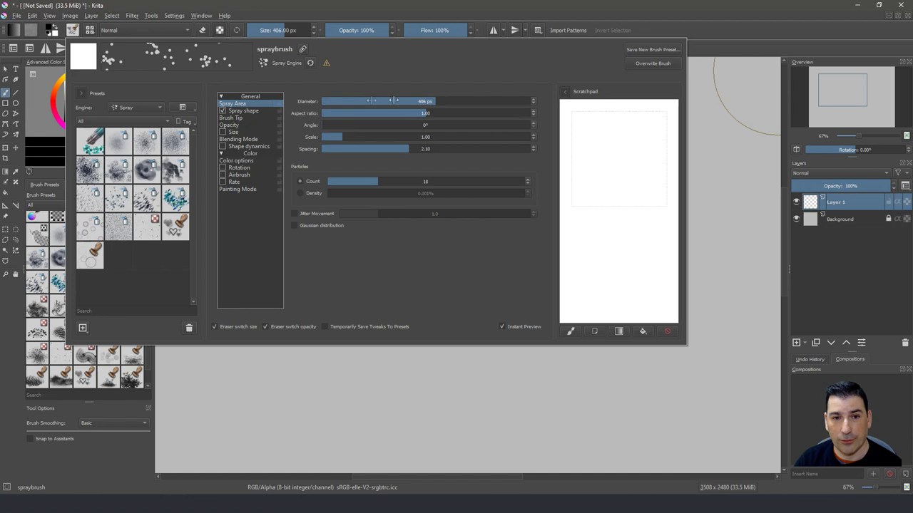
click(498, 371)
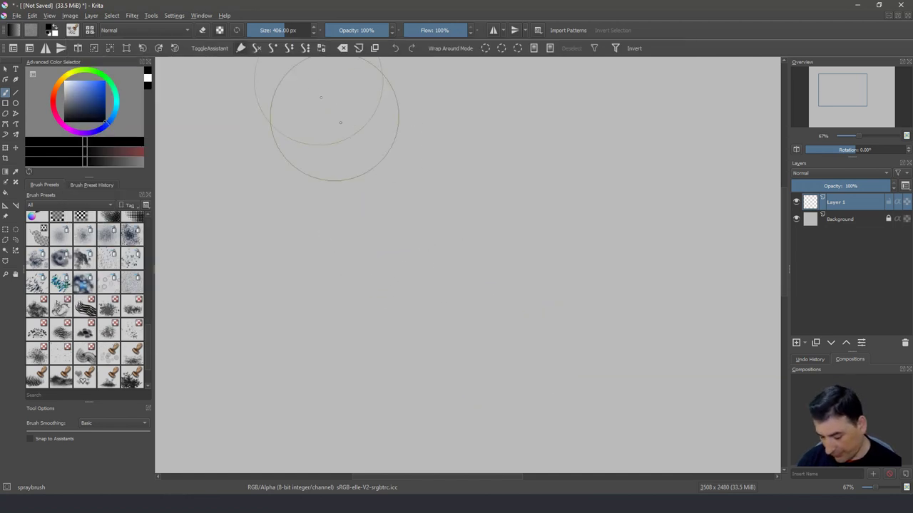
- Enlarge the brush to 875 px and spray dabs across the upper canvas at different brush sizes
mouse_move(329, 174)
shift+mouse_down()
mouse_move(374, 173)
mouse_move(299, 173)
shift+mouse_up()
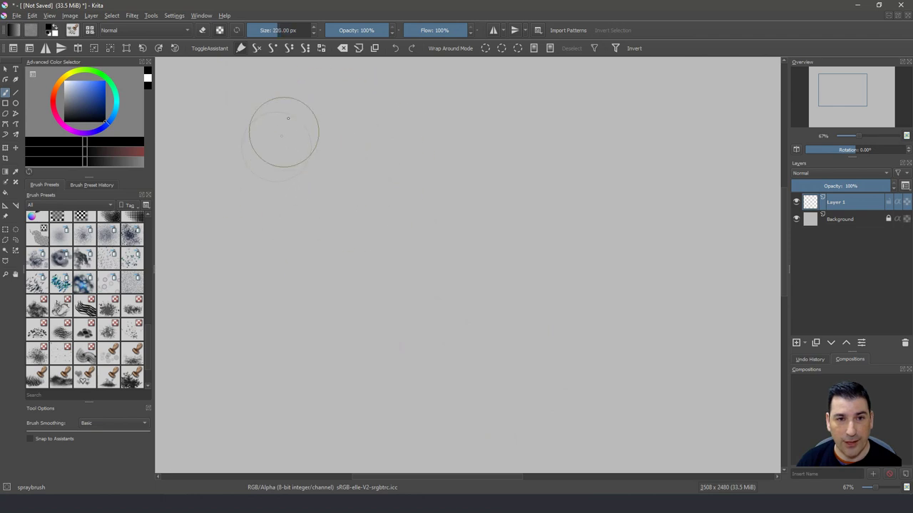
drag(277, 31, 295, 33)
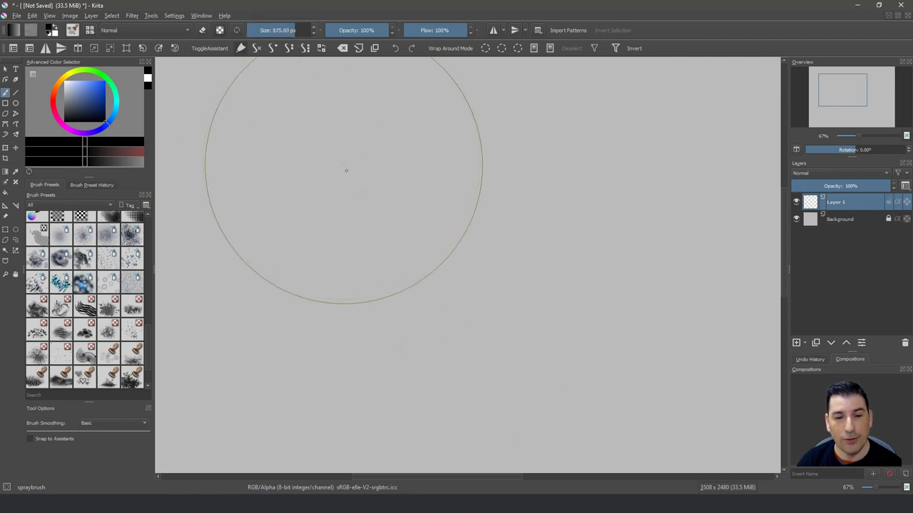
click(335, 205)
mouse_move(334, 207)
mouse_down()
mouse_move(311, 210)
mouse_move(335, 207)
mouse_up()
mouse_move(439, 177)
mouse_down()
mouse_move(455, 186)
mouse_move(440, 171)
mouse_move(440, 182)
mouse_move(451, 177)
mouse_up()
mouse_move(595, 173)
mouse_down()
mouse_move(592, 201)
mouse_move(592, 163)
mouse_move(609, 159)
mouse_move(598, 158)
mouse_move(609, 189)
mouse_move(584, 174)
mouse_move(593, 178)
mouse_move(594, 168)
mouse_move(606, 175)
mouse_move(599, 179)
mouse_move(600, 152)
mouse_move(576, 182)
mouse_up()
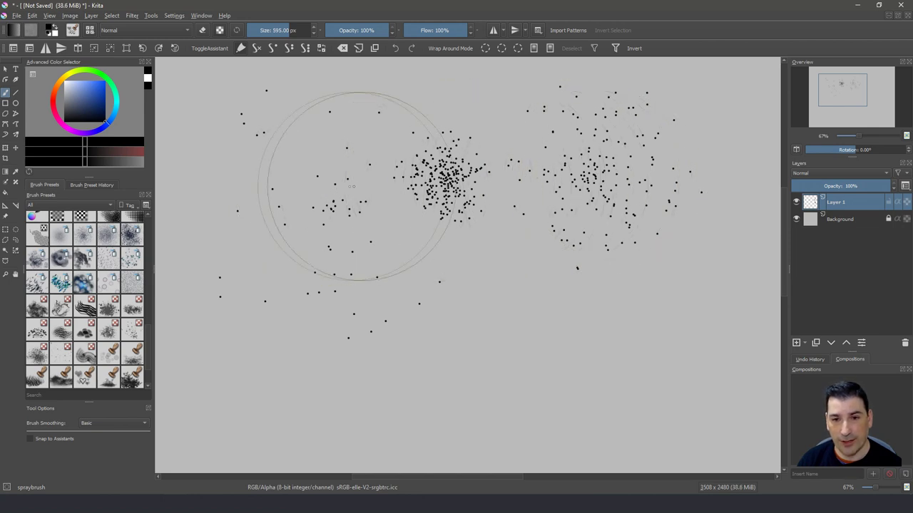
- Clear the canvas, raise the particle count to 219, and spray one round 595 px dab on the upper canvas
click(72, 30)
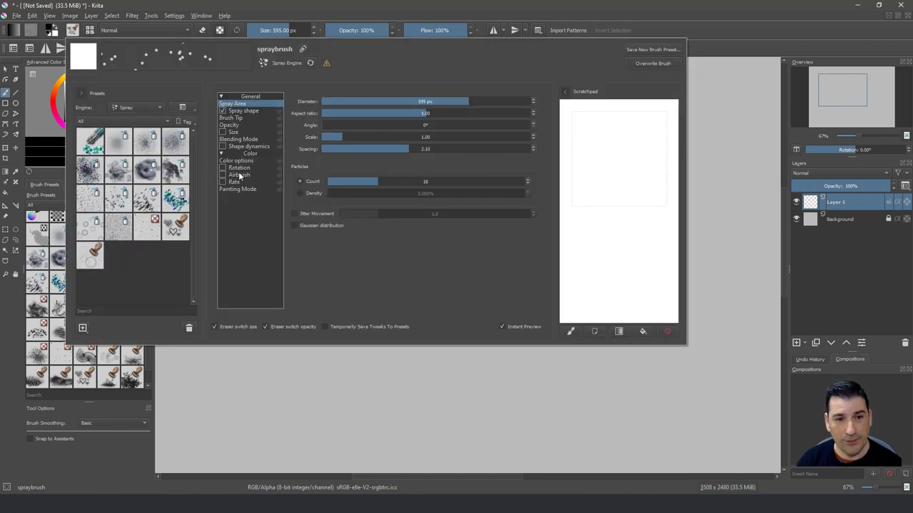
drag(395, 180, 447, 190)
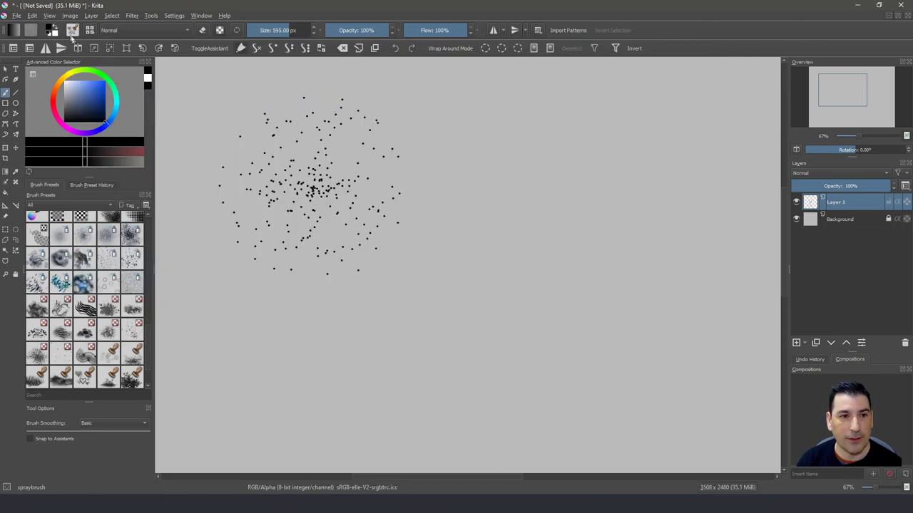
- Set the spray area's aspect ratio to 0.24 and spray several flattened dabs beside and below the round one
click(72, 32)
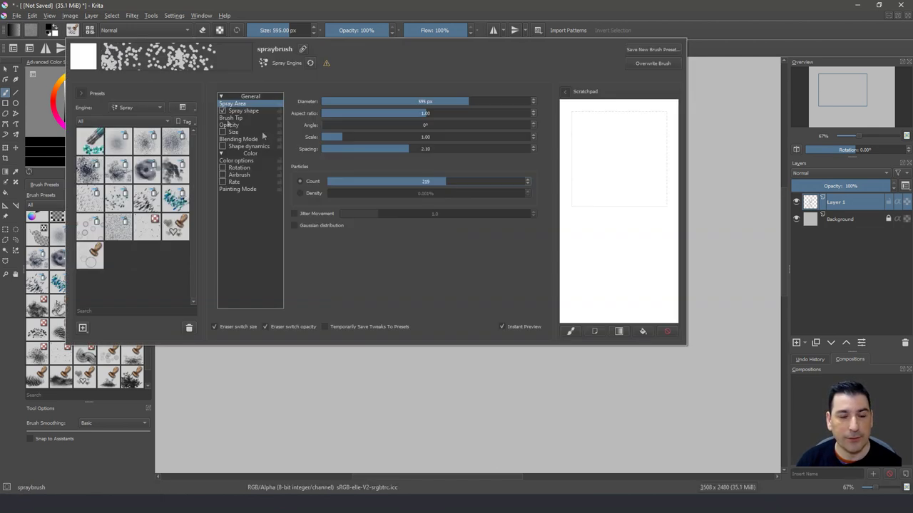
drag(413, 117, 353, 114)
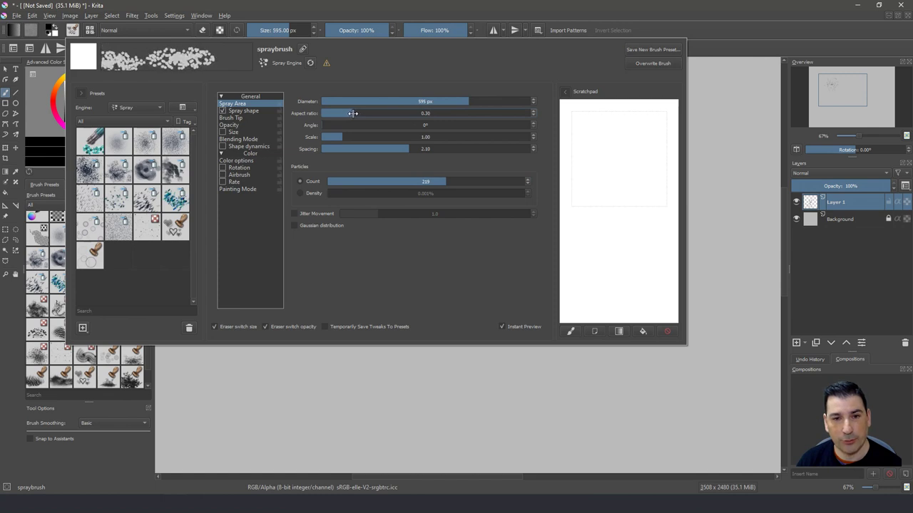
click(473, 370)
click(476, 385)
click(531, 205)
click(531, 151)
click(534, 107)
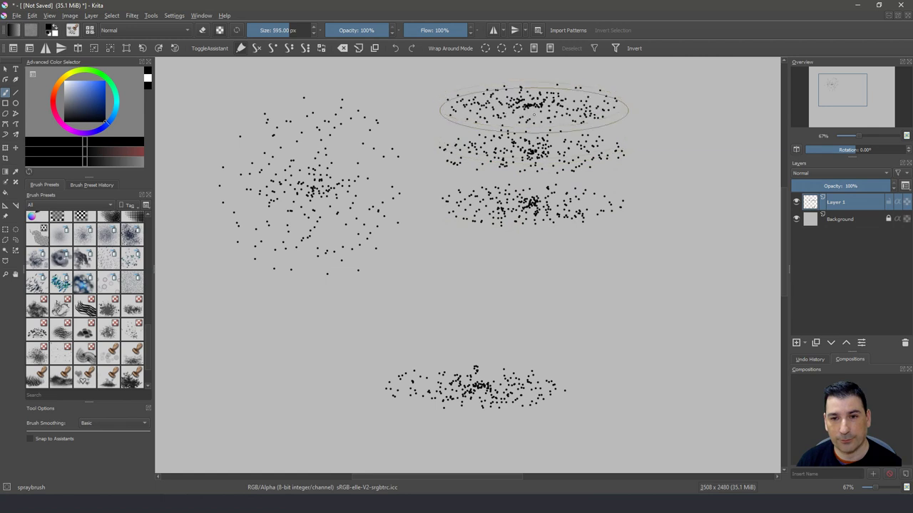
- Undo the four latest flattened dabs, spray a single one beside the round dab, and open the brush settings
click(534, 264)
key(ctrl+z)
key(ctrl+z)
key(ctrl+z)
key(ctrl+z)
click(520, 197)
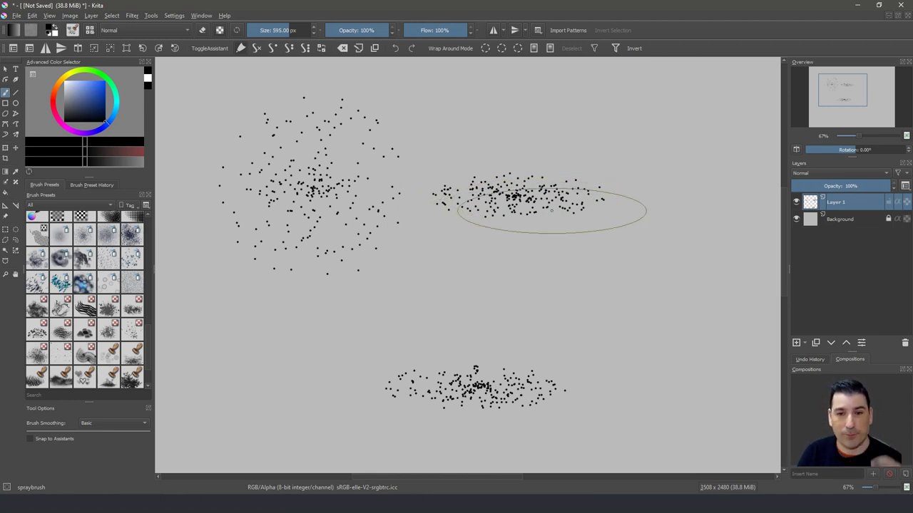
click(73, 30)
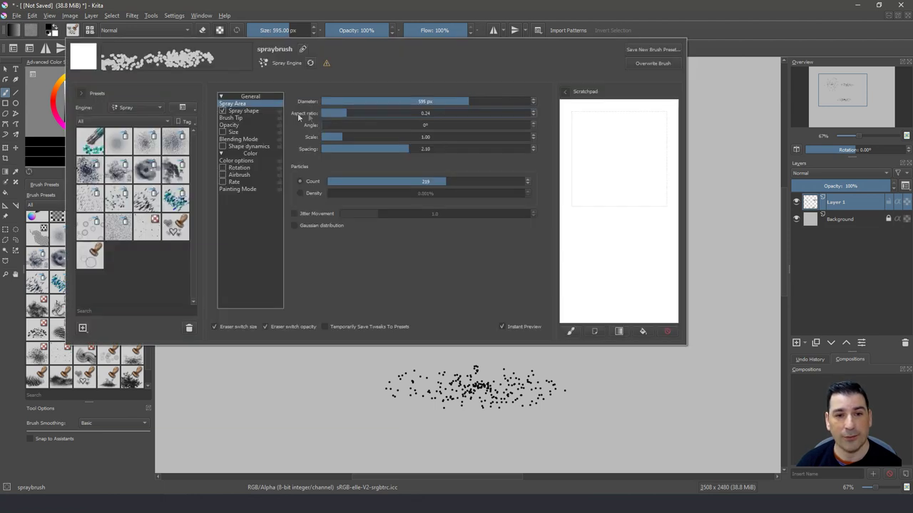
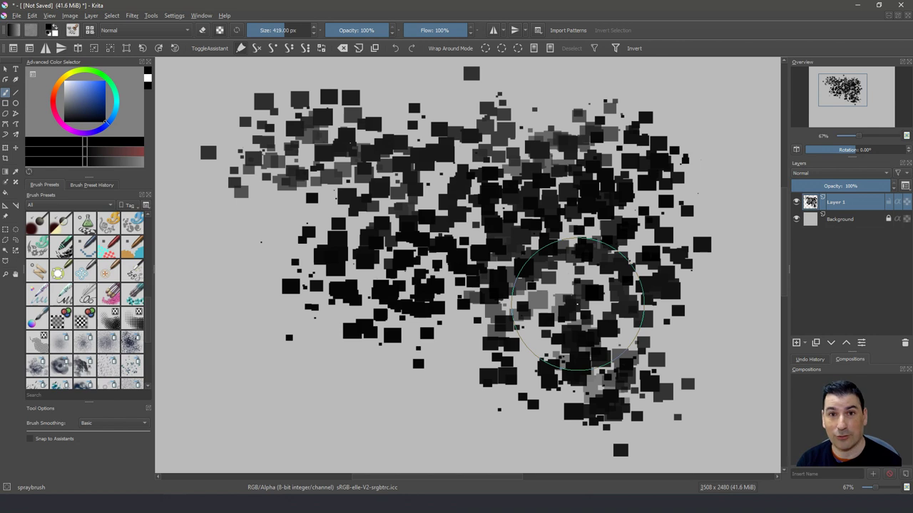
- Make the spray shape a proportional Ellipse with 7% width and height
key(F5)
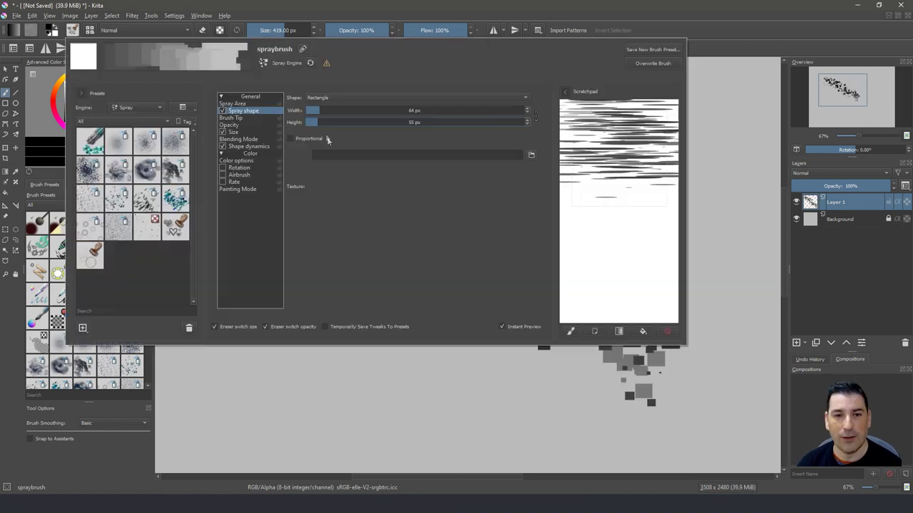
click(289, 139)
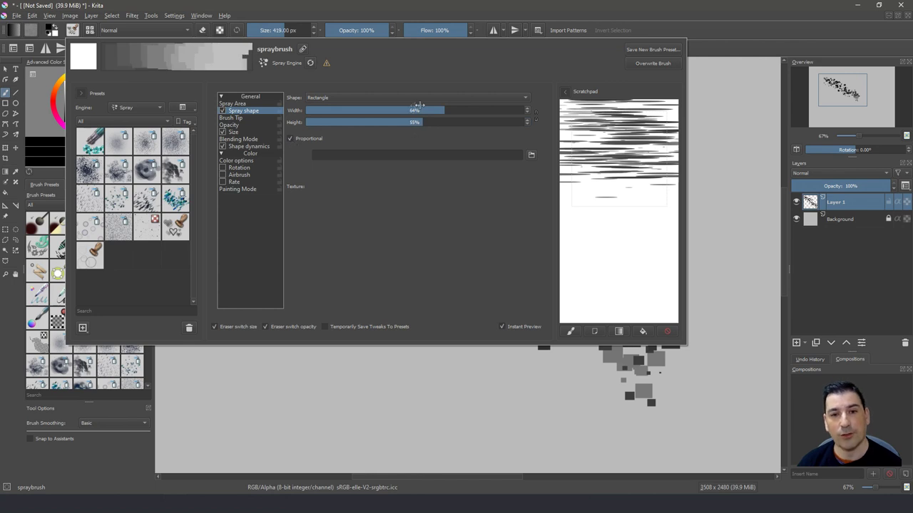
click(336, 97)
click(336, 89)
drag(318, 109, 321, 110)
- Clear the canvas and spray clusters of circles at several brush sizes, including 419, 857, 238 and 137 px
click(539, 393)
click(351, 376)
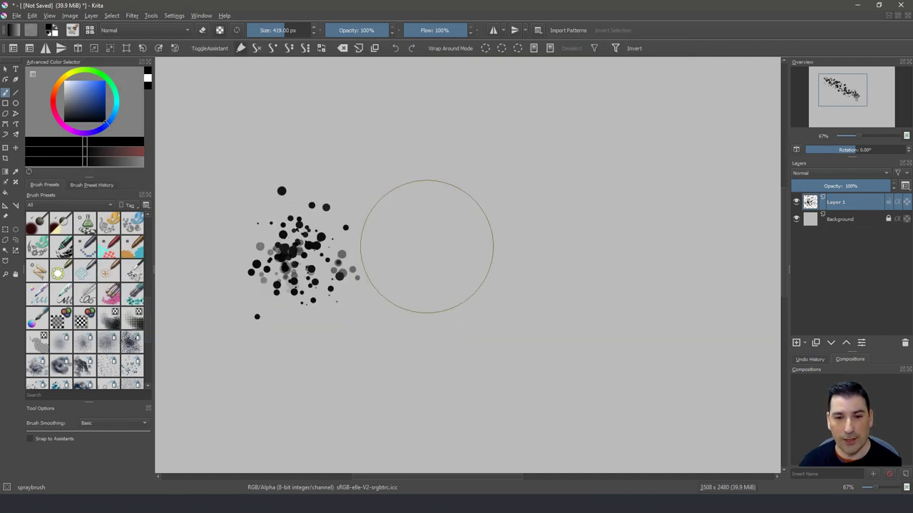
drag(431, 251, 631, 261)
mouse_move(509, 247)
mouse_down()
mouse_move(534, 246)
mouse_move(487, 200)
mouse_move(527, 229)
mouse_move(520, 154)
mouse_move(503, 144)
mouse_move(504, 123)
mouse_move(538, 127)
mouse_up()
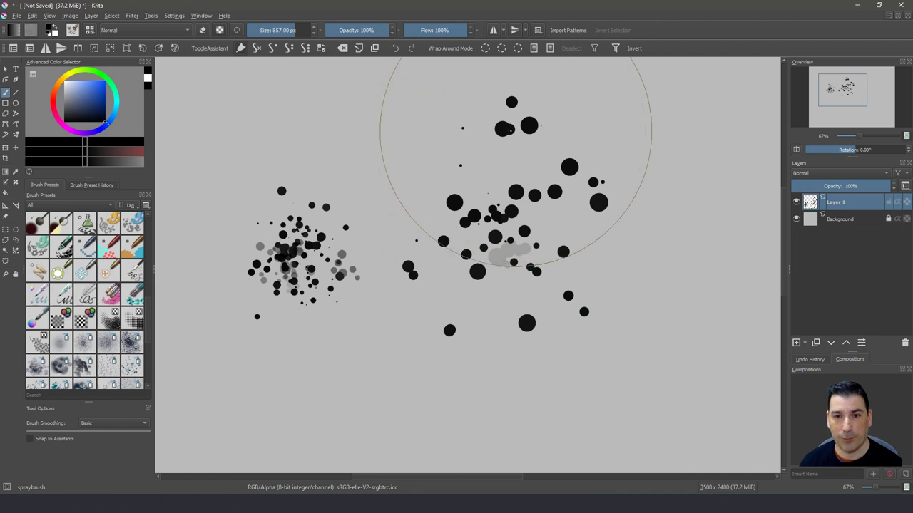
shift+drag(377, 200, 181, 200)
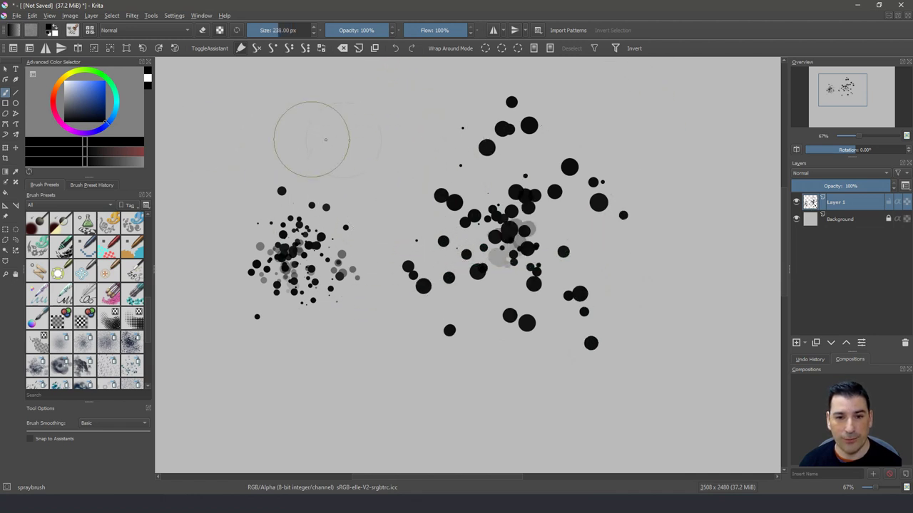
mouse_move(345, 137)
mouse_down()
mouse_move(321, 139)
mouse_move(331, 127)
mouse_move(315, 128)
mouse_up()
mouse_move(259, 125)
shift+mouse_down()
mouse_move(228, 126)
mouse_move(243, 133)
mouse_move(228, 123)
mouse_move(249, 103)
mouse_move(239, 99)
shift+mouse_up()
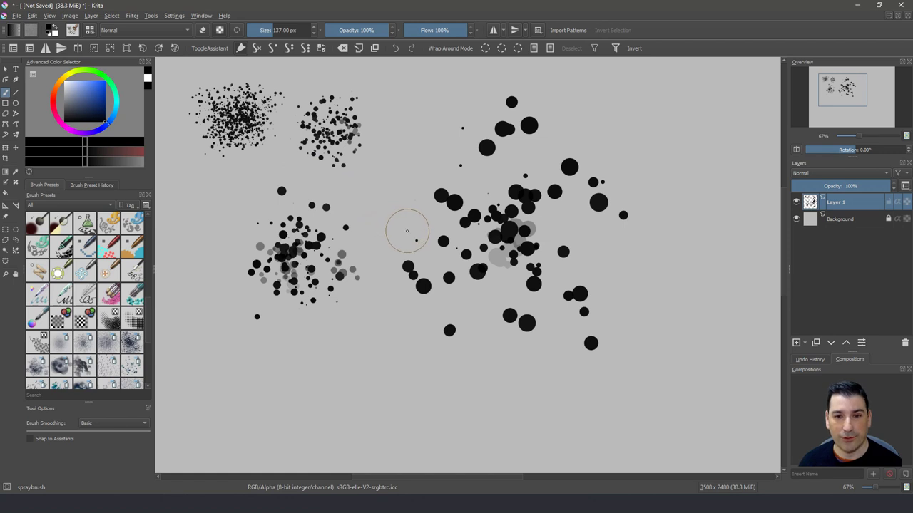
- Clear the canvas and compare proportional circle scaling by spraying a small-brush cluster and broad patches at 659 px
key(Delete)
drag(293, 142, 308, 167)
mouse_move(401, 239)
mouse_down()
mouse_move(519, 258)
mouse_move(416, 261)
mouse_move(532, 270)
mouse_up()
mouse_move(419, 250)
mouse_down()
mouse_move(509, 241)
mouse_move(560, 220)
mouse_up()
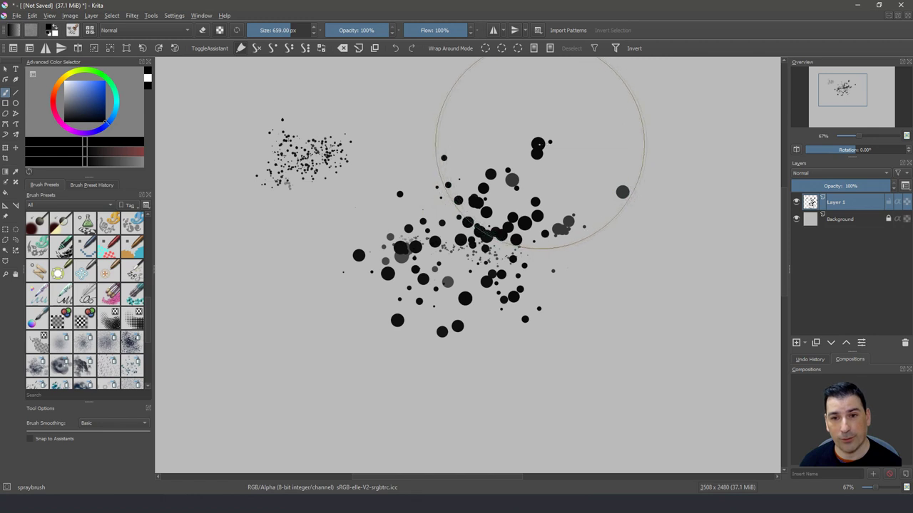
mouse_move(394, 189)
mouse_down()
mouse_move(359, 176)
mouse_move(388, 184)
mouse_move(343, 205)
mouse_move(306, 167)
mouse_up()
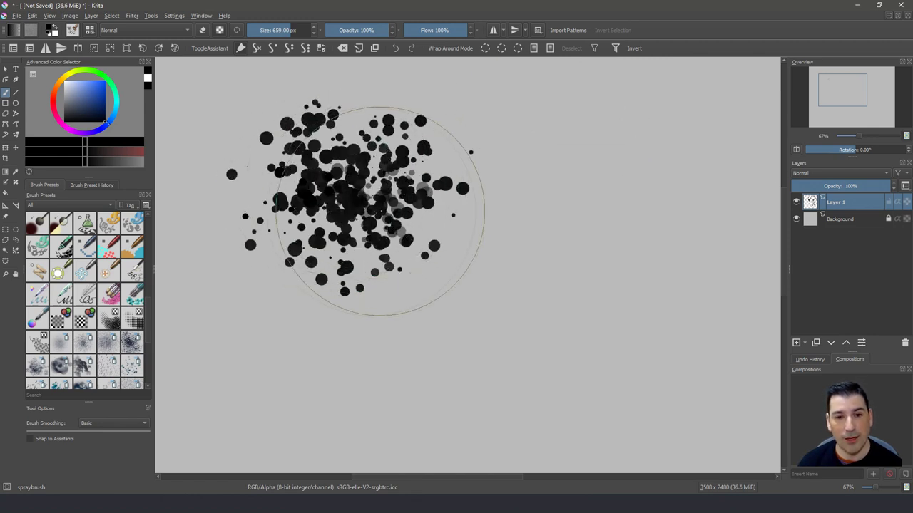
mouse_move(488, 218)
mouse_down()
mouse_move(583, 206)
mouse_move(598, 156)
mouse_up()
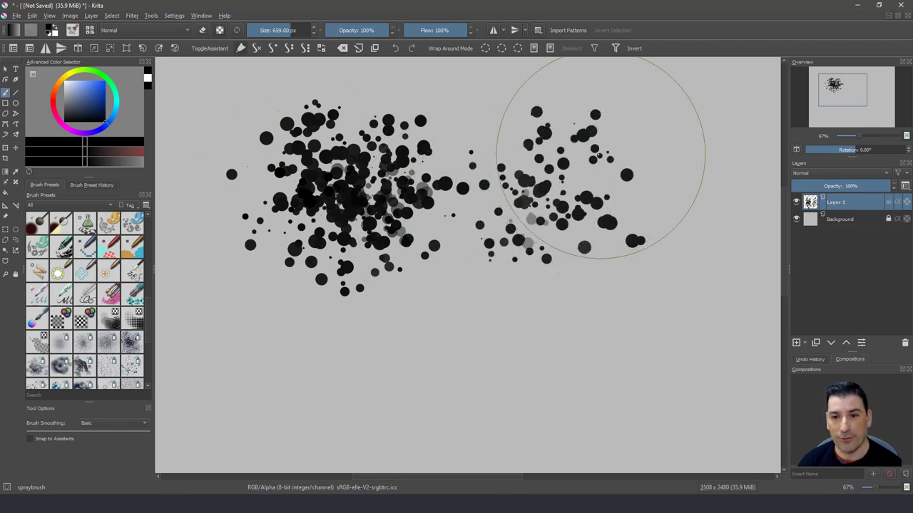
- Disable the spray brush's Shape dynamics and Size options
click(72, 30)
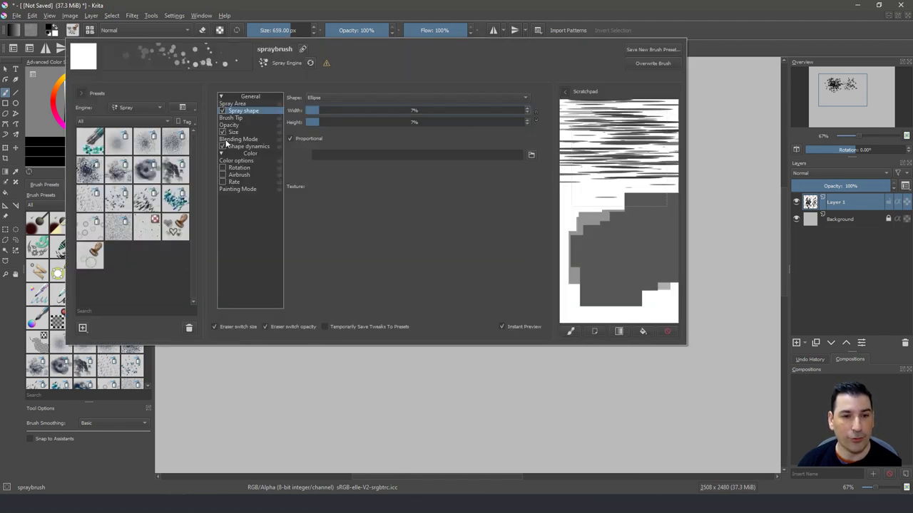
click(222, 147)
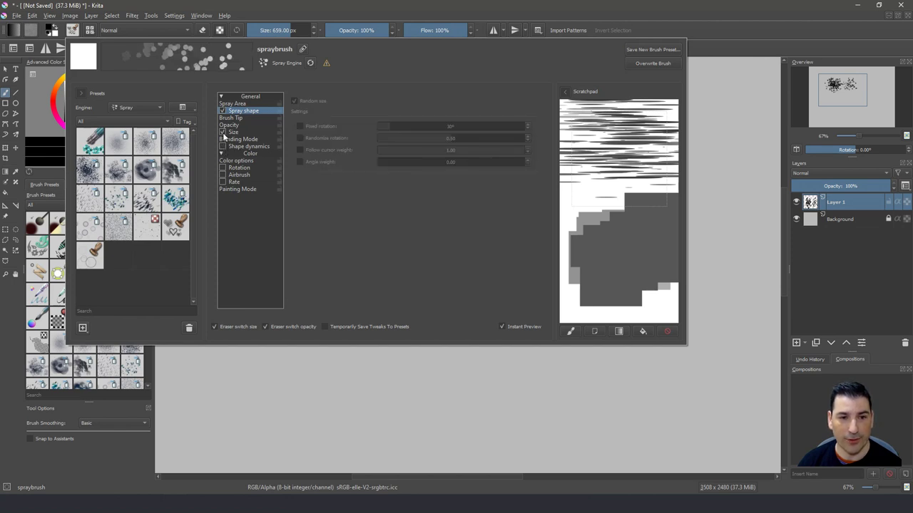
click(223, 132)
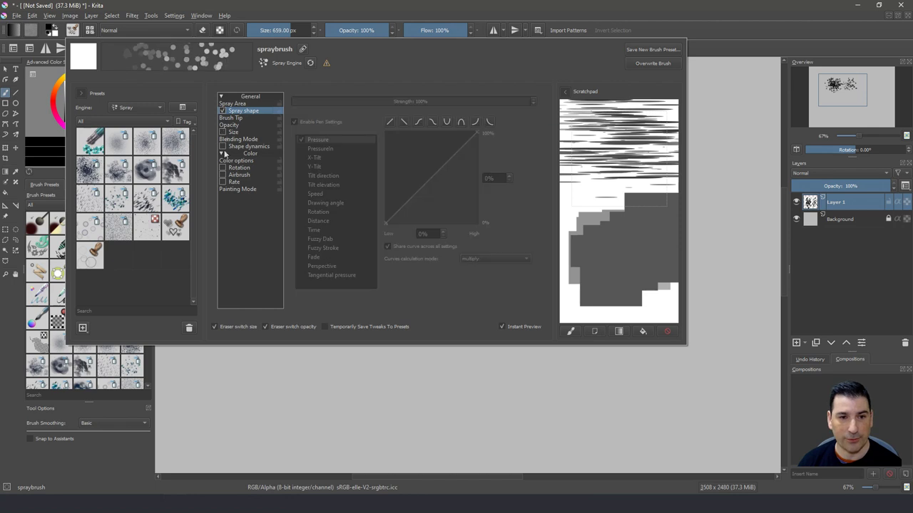
- Test the brush with a few dabs on the lower canvas, and clear the canvas
click(306, 390)
click(302, 378)
click(301, 365)
click(314, 354)
key(Delete)
- Spray broad horizontal bands of circles across the upper canvas
mouse_move(334, 236)
mouse_down()
mouse_move(303, 193)
mouse_move(355, 207)
mouse_move(361, 187)
mouse_move(414, 207)
mouse_move(480, 192)
mouse_move(523, 209)
mouse_move(544, 191)
mouse_move(683, 214)
mouse_up()
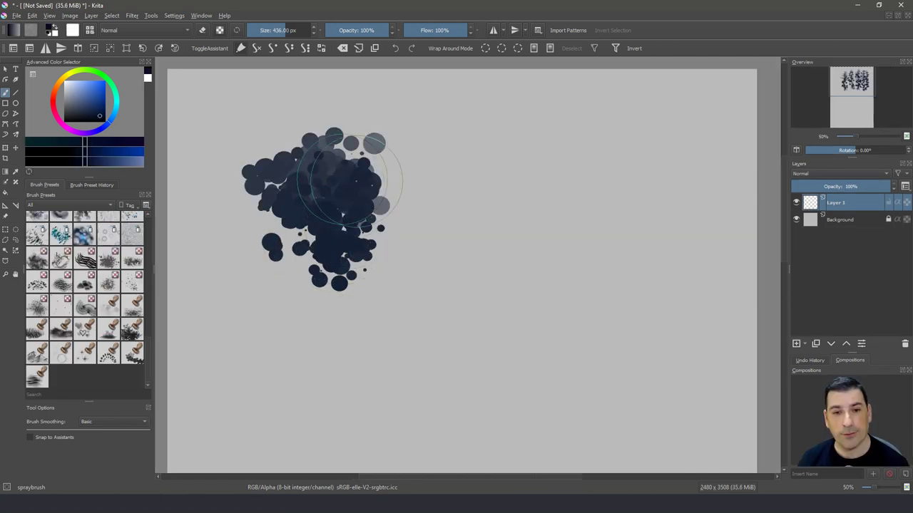
mouse_move(366, 174)
mouse_down()
mouse_move(418, 234)
mouse_move(499, 173)
mouse_move(599, 179)
mouse_move(681, 207)
mouse_up()
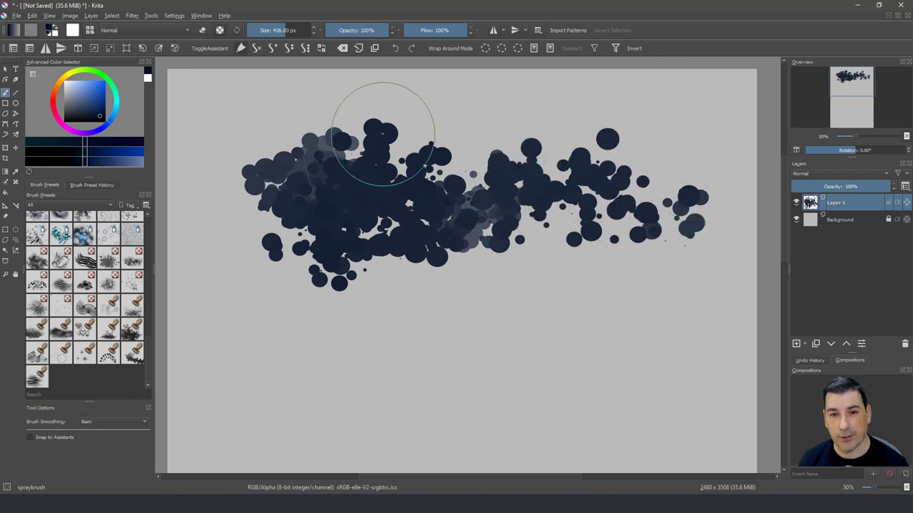
- Change the spray shape to Rectangle and test it with strokes over the scratchpad
click(89, 31)
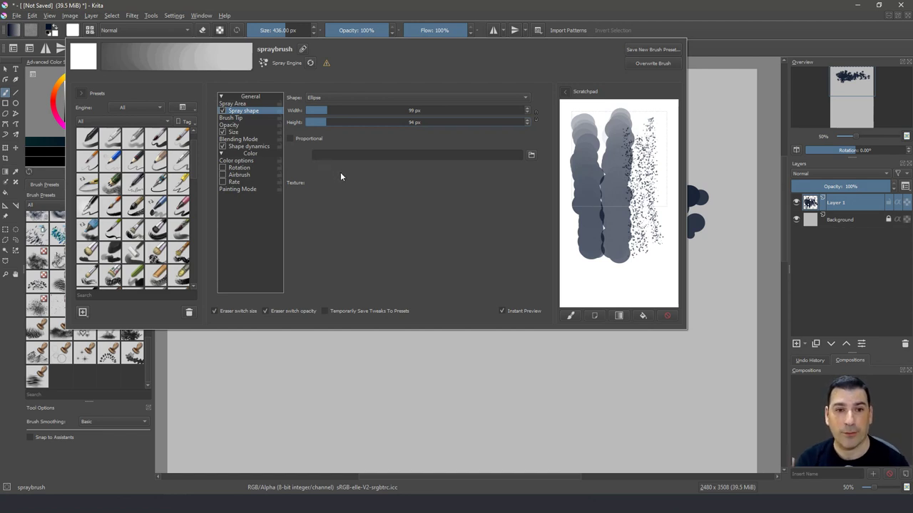
mouse_move(651, 129)
mouse_down()
mouse_move(606, 139)
mouse_move(641, 243)
mouse_move(634, 192)
mouse_move(590, 266)
mouse_move(615, 244)
mouse_move(608, 274)
mouse_up()
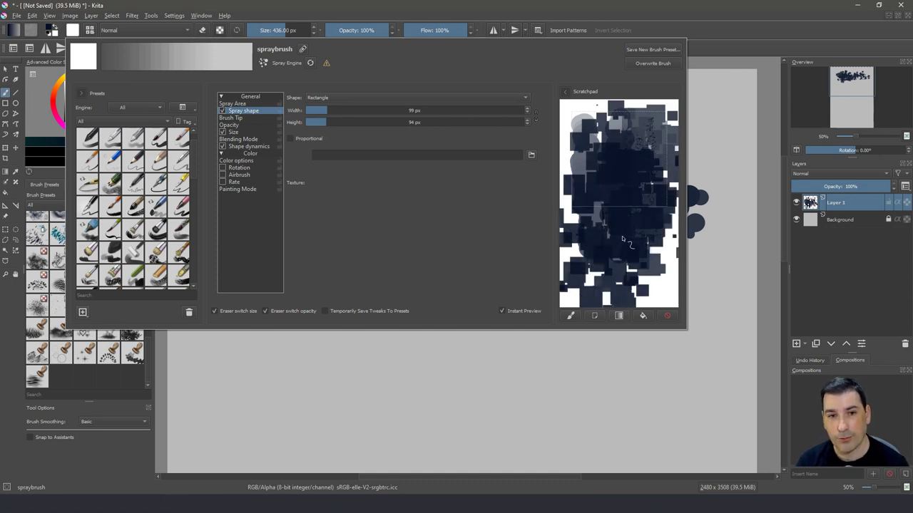
- Set the spray shape to Image, disable the Spray shape option, and clear the scratchpad
mouse_move(620, 205)
mouse_down()
mouse_move(651, 140)
mouse_move(639, 133)
mouse_move(599, 161)
mouse_up()
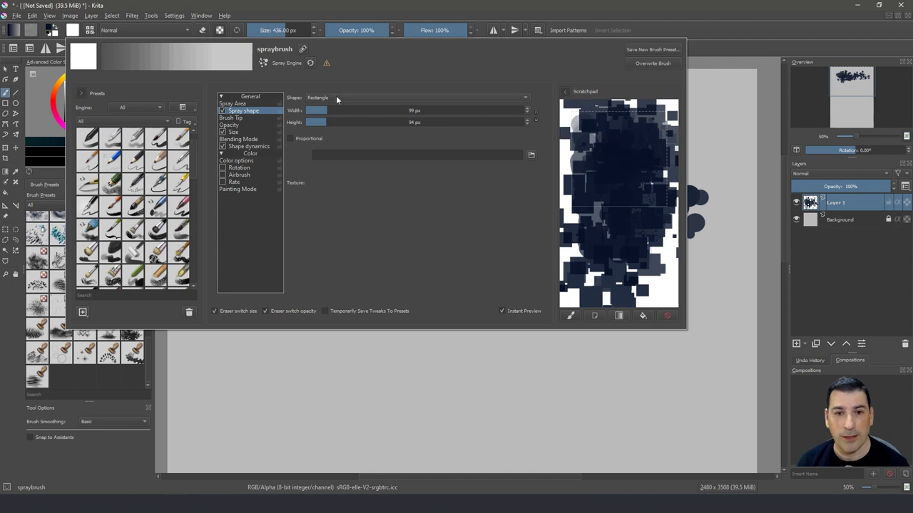
click(336, 97)
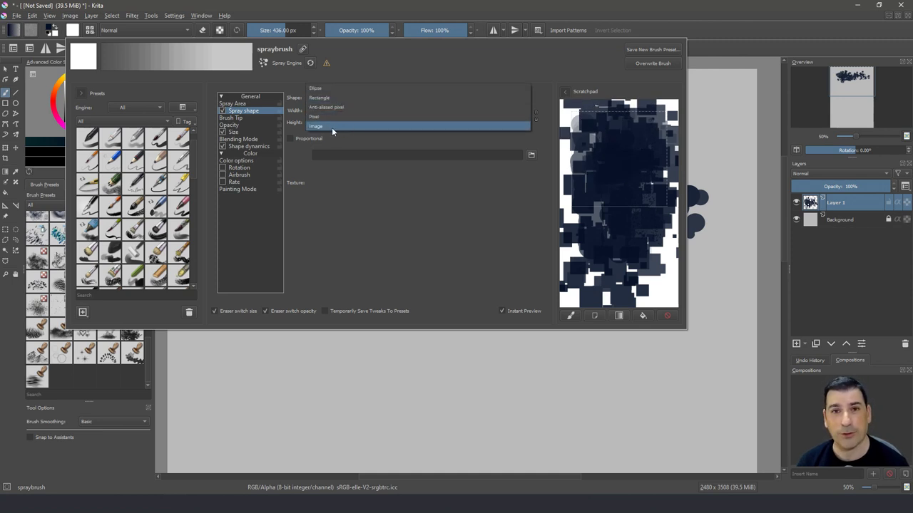
click(330, 126)
click(222, 111)
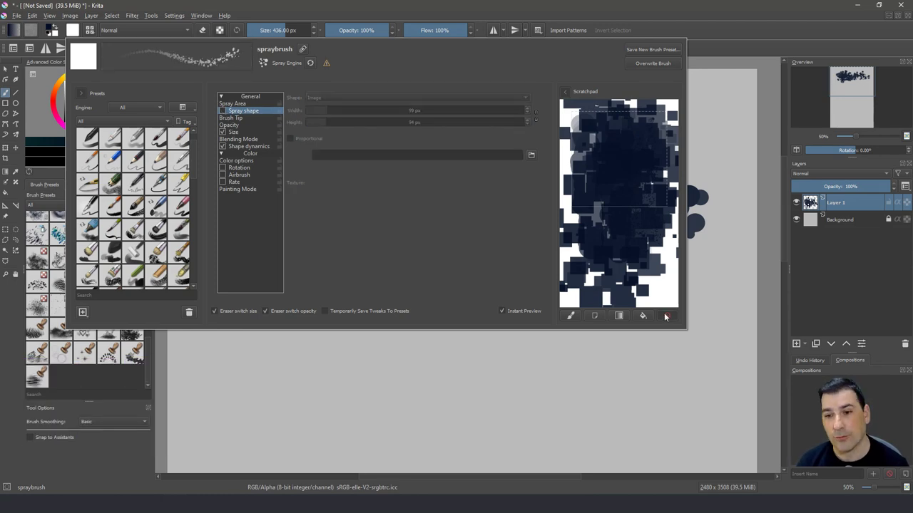
click(666, 316)
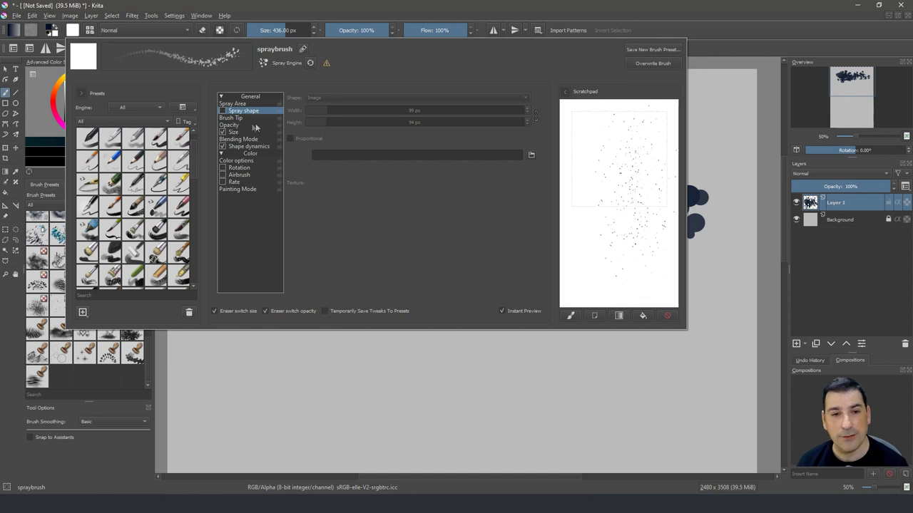
- Try the Text brush tip with a stroke over the scratchpad
click(232, 117)
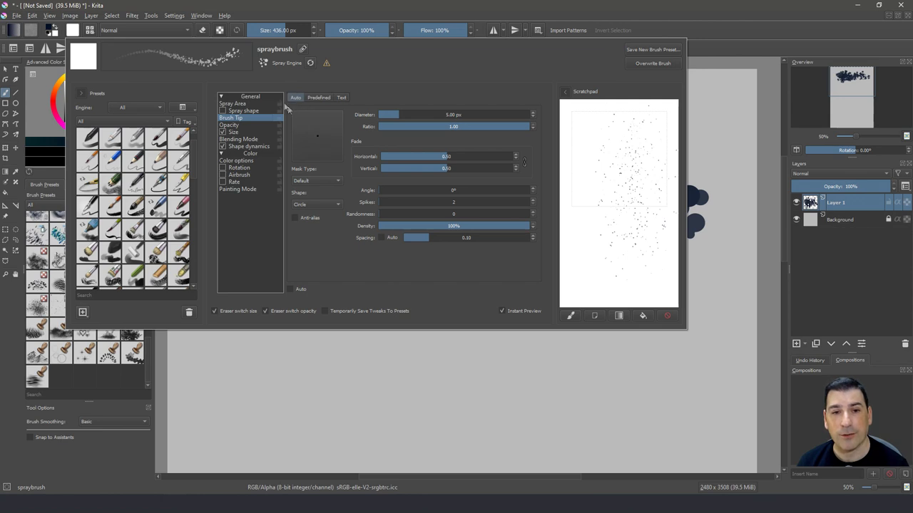
click(318, 99)
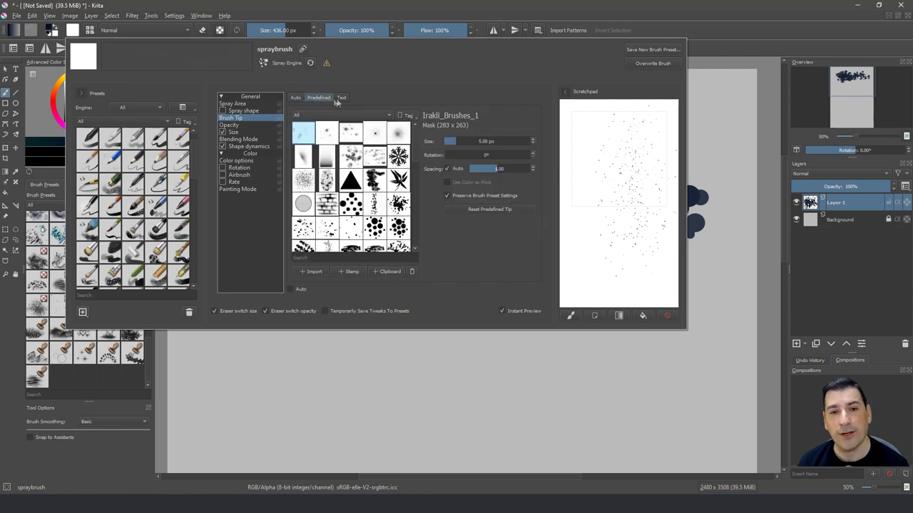
click(342, 98)
mouse_move(597, 129)
mouse_down()
mouse_move(628, 152)
mouse_move(614, 152)
mouse_move(626, 189)
mouse_up()
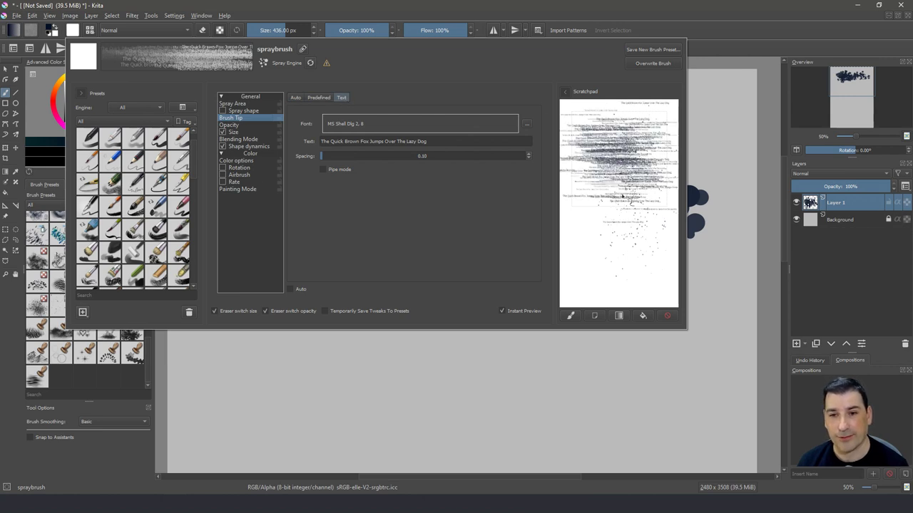
- Return to the Auto brush tip, set its diameter to 85.87 px and choose the Soft mask type
click(296, 99)
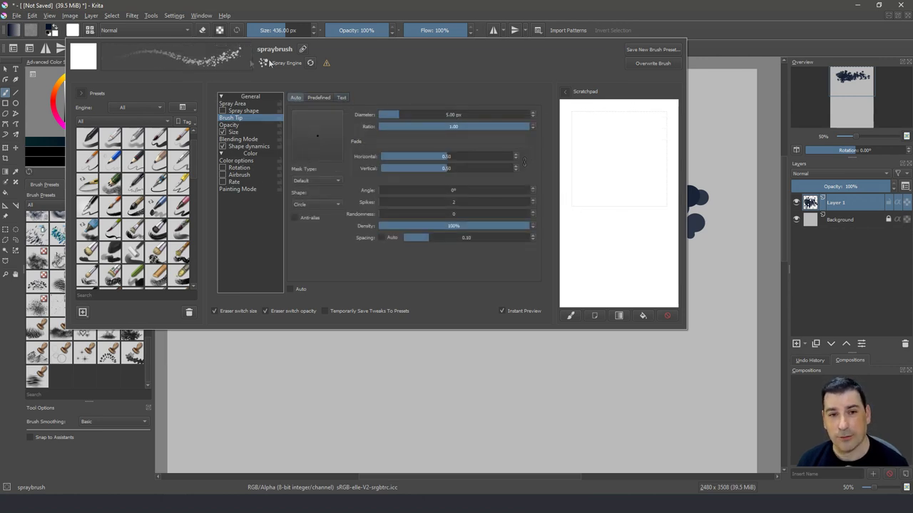
drag(422, 114, 431, 114)
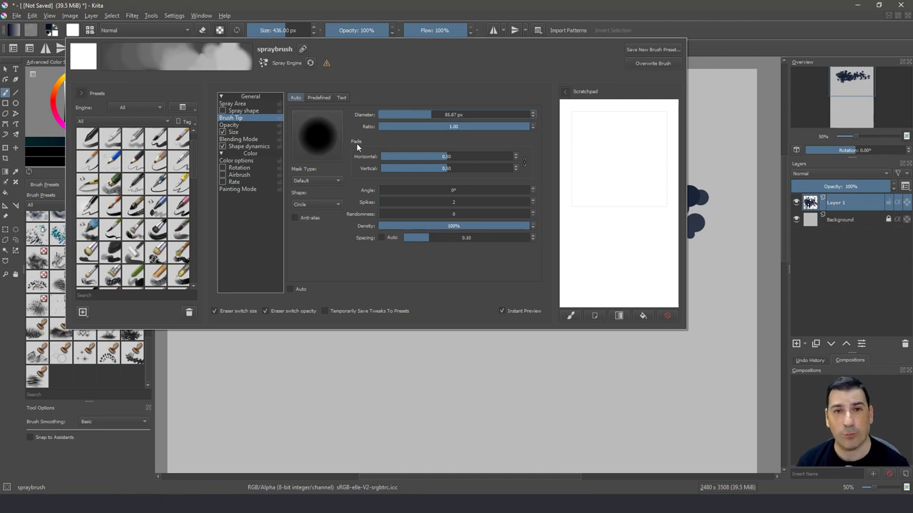
click(324, 181)
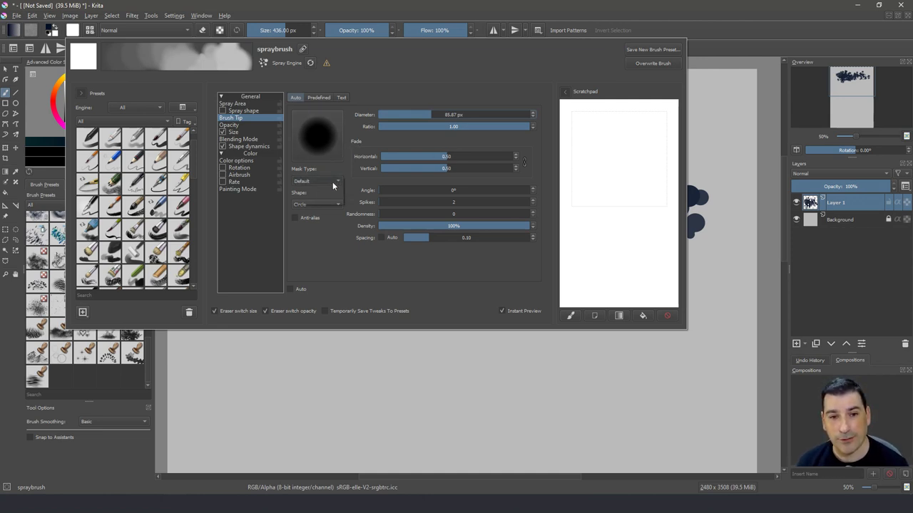
click(327, 191)
- Reshape the softness curve so the tip forms rings around a dark center, and test it on the scratchpad
mouse_move(420, 155)
mouse_down()
mouse_move(399, 164)
mouse_move(403, 155)
mouse_move(445, 154)
mouse_move(419, 156)
mouse_move(418, 167)
mouse_move(441, 169)
mouse_move(396, 154)
mouse_up()
mouse_move(638, 154)
mouse_down()
mouse_move(607, 142)
mouse_move(592, 150)
mouse_move(642, 171)
mouse_up()
mouse_move(621, 225)
mouse_down()
mouse_move(606, 235)
mouse_move(627, 207)
mouse_move(614, 143)
mouse_move(579, 232)
mouse_up()
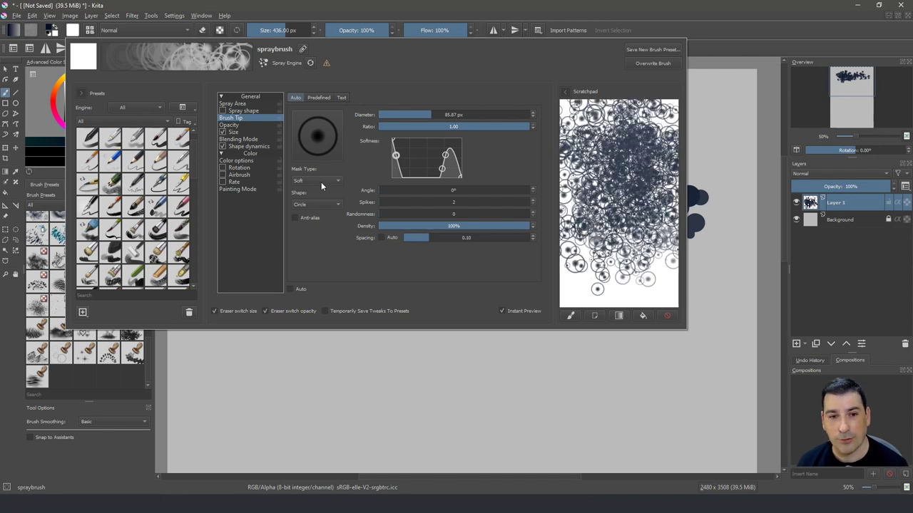
- Change the mask type to Default and raise the horizontal and vertical fade to 0.99
click(320, 183)
click(316, 174)
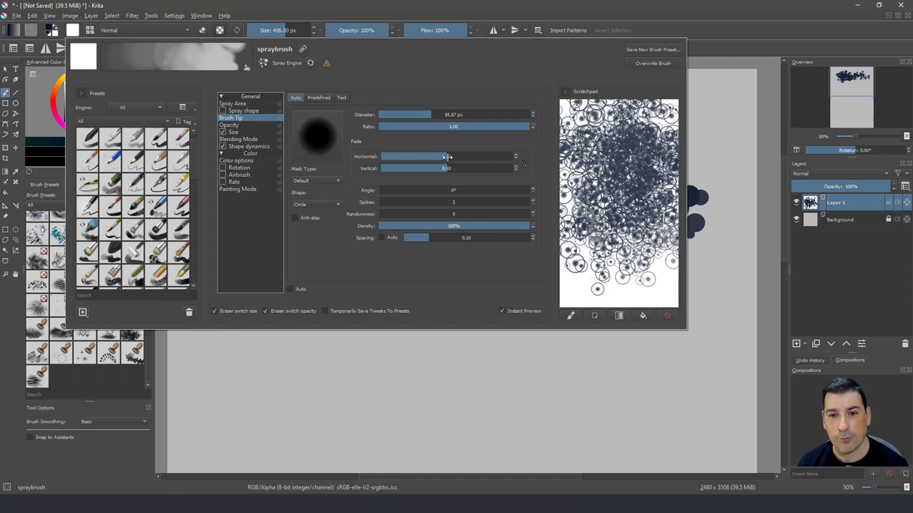
drag(458, 157, 512, 158)
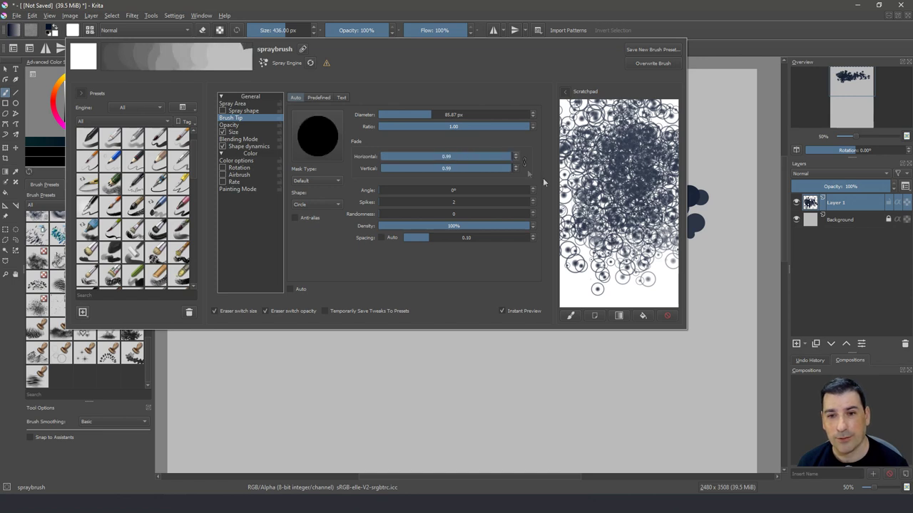
- Test the brush on a cleared scratchpad, and again with horizontal and vertical fade lowered to 0.02
click(670, 319)
mouse_move(627, 160)
mouse_down()
mouse_move(615, 203)
mouse_move(646, 177)
mouse_move(654, 149)
mouse_move(613, 169)
mouse_move(584, 156)
mouse_move(573, 135)
mouse_move(642, 196)
mouse_move(639, 142)
mouse_move(599, 192)
mouse_move(660, 209)
mouse_move(654, 229)
mouse_move(581, 252)
mouse_move(642, 271)
mouse_up()
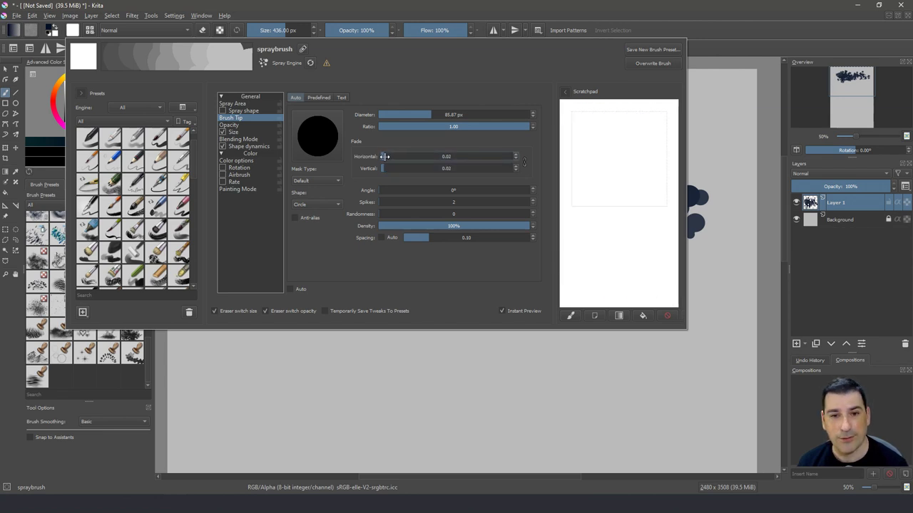
mouse_move(571, 160)
mouse_down()
mouse_move(620, 142)
mouse_move(663, 203)
mouse_up()
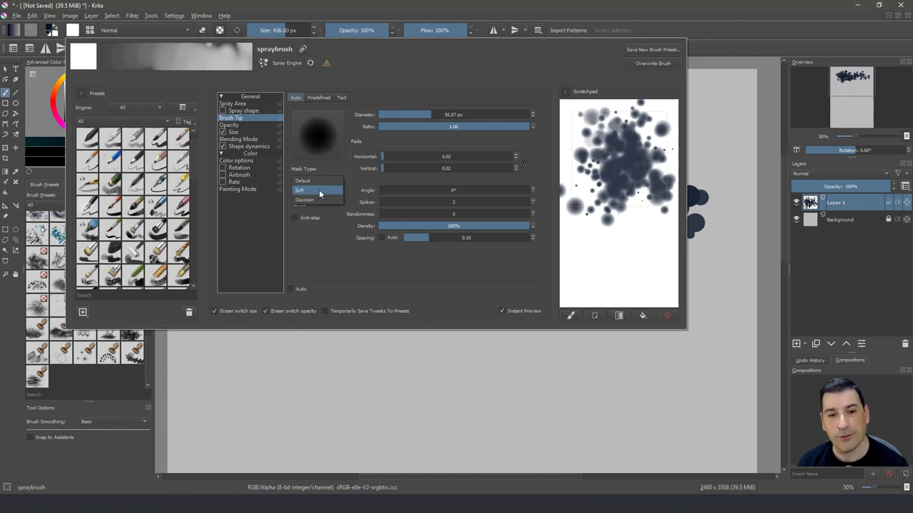
- Switch the mask type to Soft, reduce the softness curve to a smooth low falloff, and test it on a cleared scratchpad
click(320, 191)
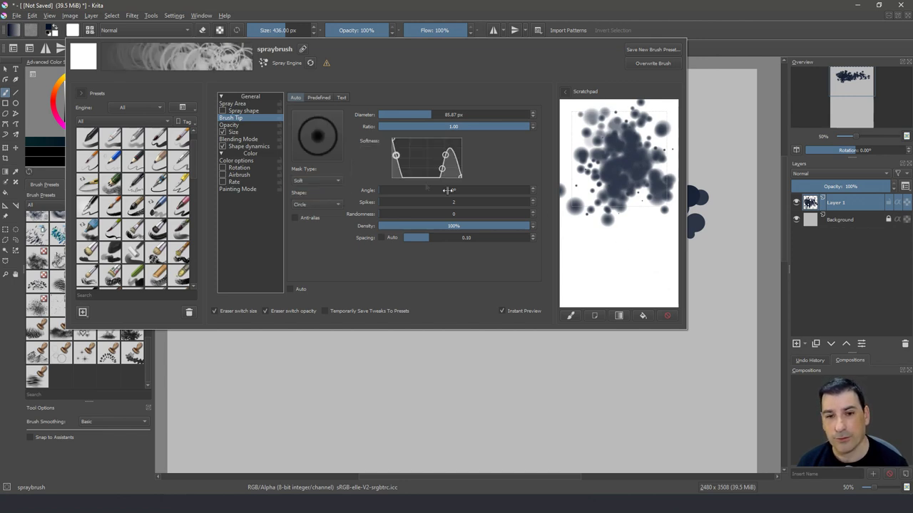
key(Delete)
drag(442, 169, 413, 162)
key(Delete)
mouse_move(618, 245)
mouse_down()
mouse_move(642, 260)
mouse_move(576, 257)
mouse_move(639, 228)
mouse_up()
click(667, 318)
mouse_move(623, 153)
mouse_down()
mouse_move(636, 168)
mouse_move(626, 239)
mouse_up()
- Compare brush tip ratios of 0.30 and 1.00 with strokes on the scratchpad
drag(471, 126, 426, 124)
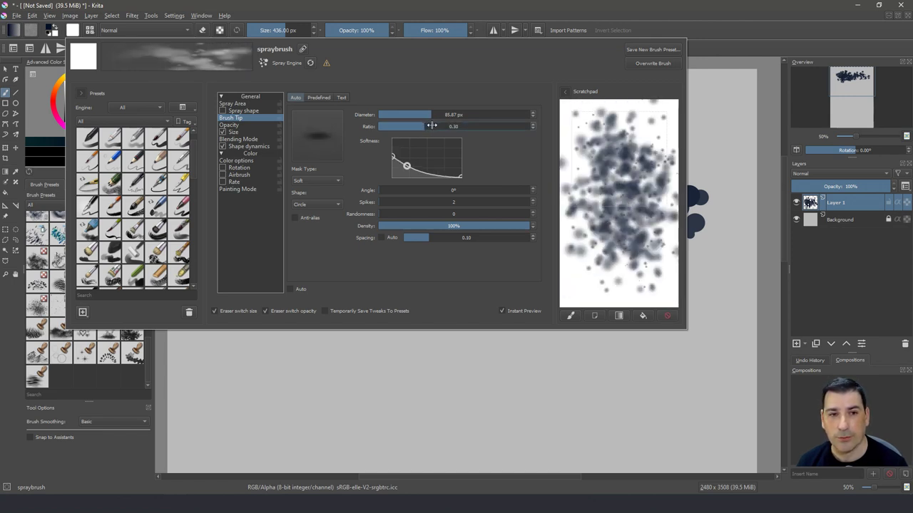
mouse_move(596, 138)
mouse_down()
mouse_move(662, 140)
mouse_move(634, 129)
mouse_move(657, 137)
mouse_move(629, 152)
mouse_move(641, 134)
mouse_move(618, 149)
mouse_move(612, 194)
mouse_up()
click(667, 316)
drag(426, 124, 545, 134)
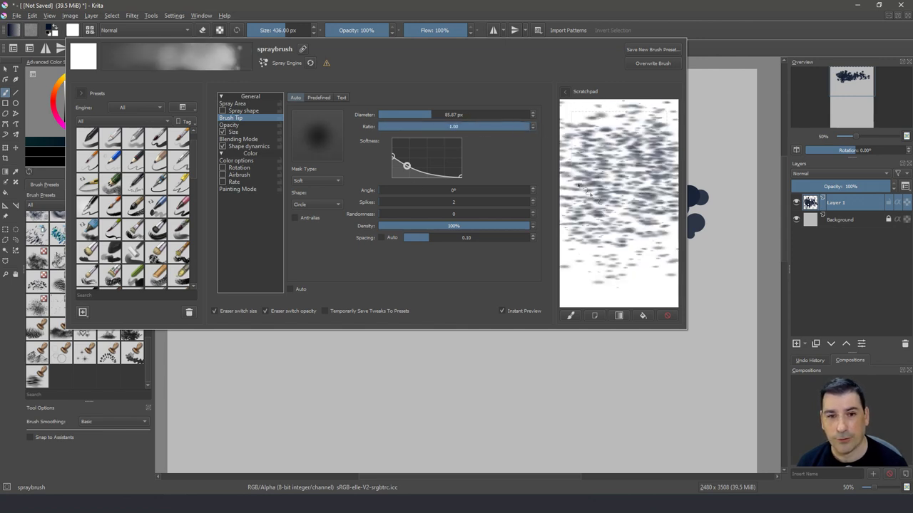
mouse_move(639, 162)
mouse_down()
mouse_move(609, 268)
mouse_move(646, 284)
mouse_up()
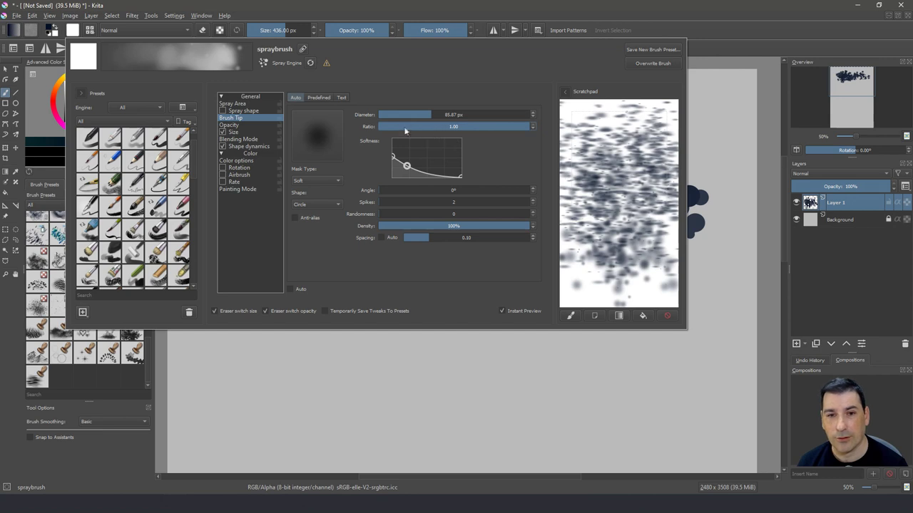
- Set the brush tip's ratio to 0.11 and its angle to 94°, and clear the scratchpad
drag(404, 131, 394, 128)
drag(389, 190, 397, 192)
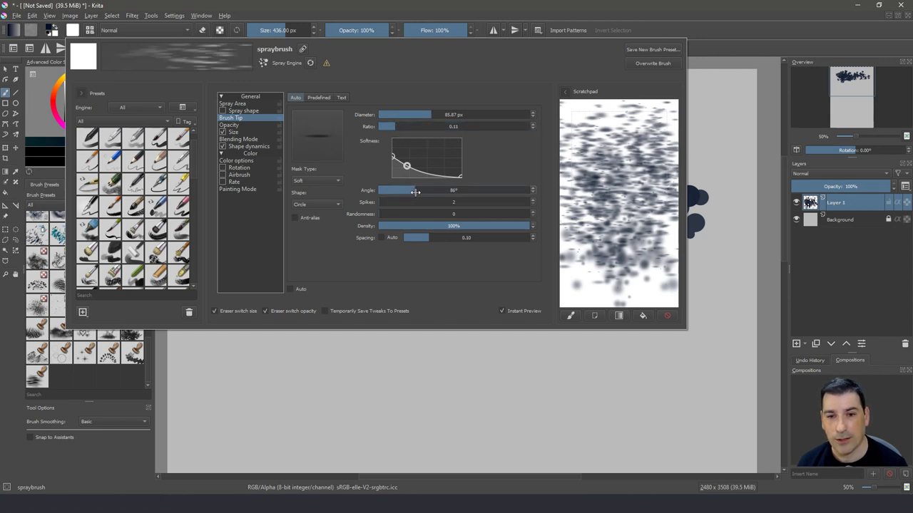
drag(417, 192, 430, 191)
click(666, 315)
- Test the brush on the scratchpad and, at a size of 1,274 px, across the canvas, and clear the canvas
mouse_move(669, 118)
mouse_down()
mouse_move(595, 189)
mouse_move(615, 105)
mouse_move(637, 239)
mouse_up()
mouse_move(243, 141)
mouse_down()
mouse_move(558, 156)
mouse_move(255, 115)
mouse_move(190, 97)
mouse_move(713, 164)
mouse_move(336, 193)
mouse_up()
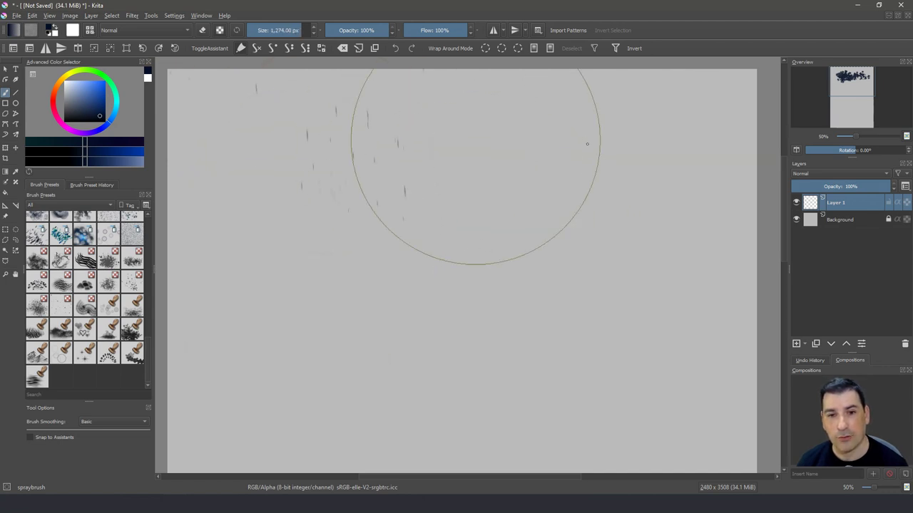
mouse_move(586, 144)
mouse_down()
mouse_move(316, 169)
mouse_move(371, 250)
mouse_move(471, 354)
mouse_up()
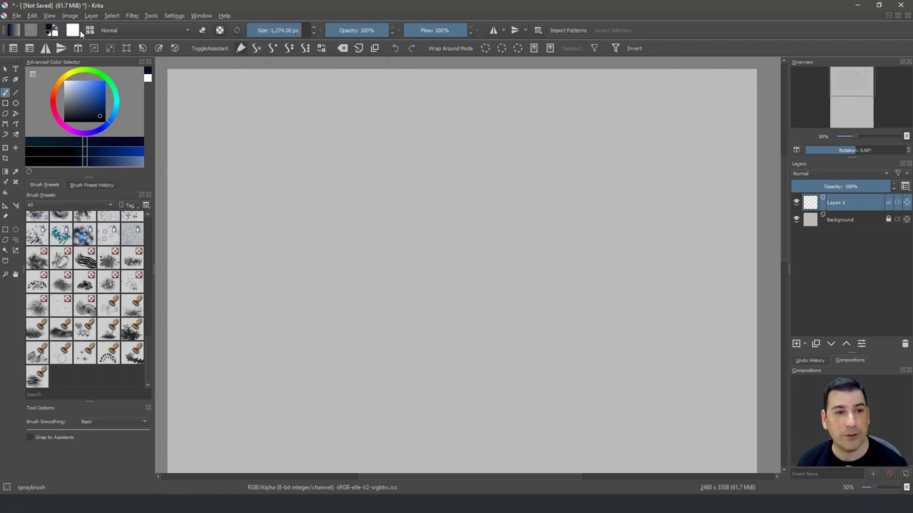
- In the Shape dynamics settings, keep Random size enabled and turn on Randomize rotation at 0.13
click(73, 31)
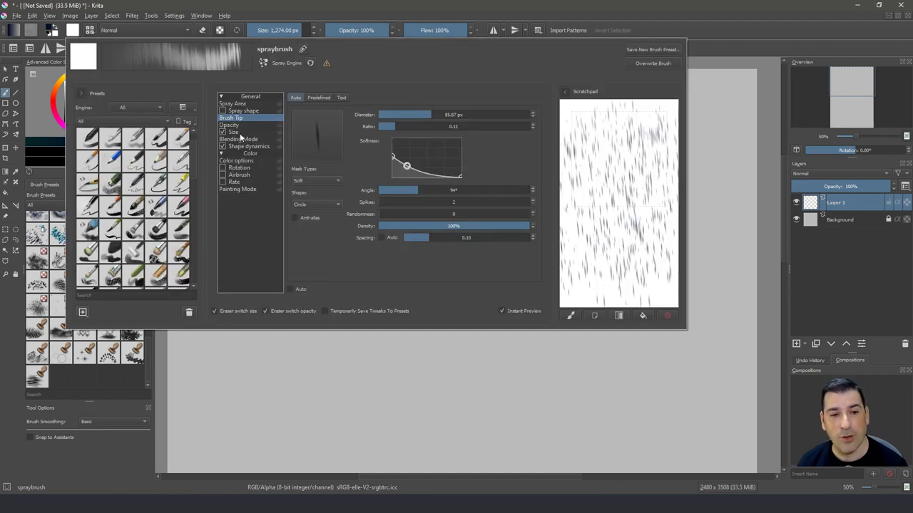
click(236, 133)
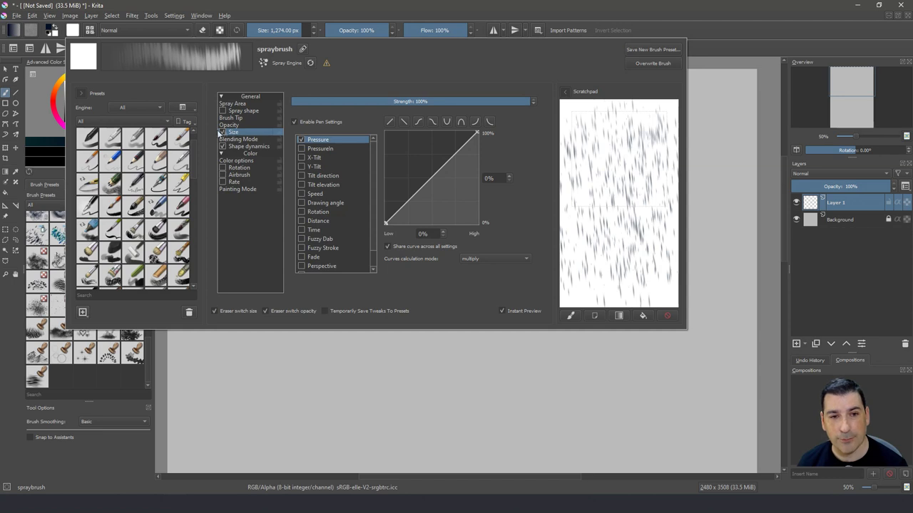
click(242, 146)
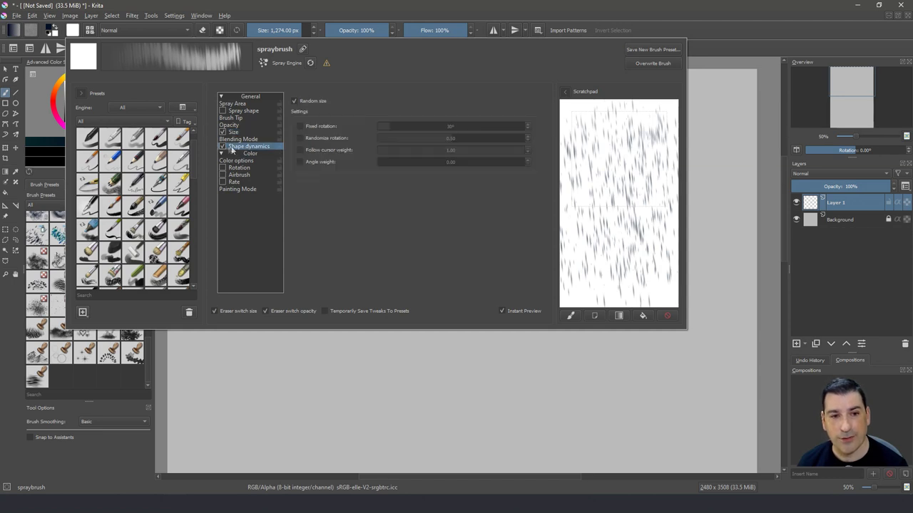
click(296, 102)
click(296, 103)
click(296, 102)
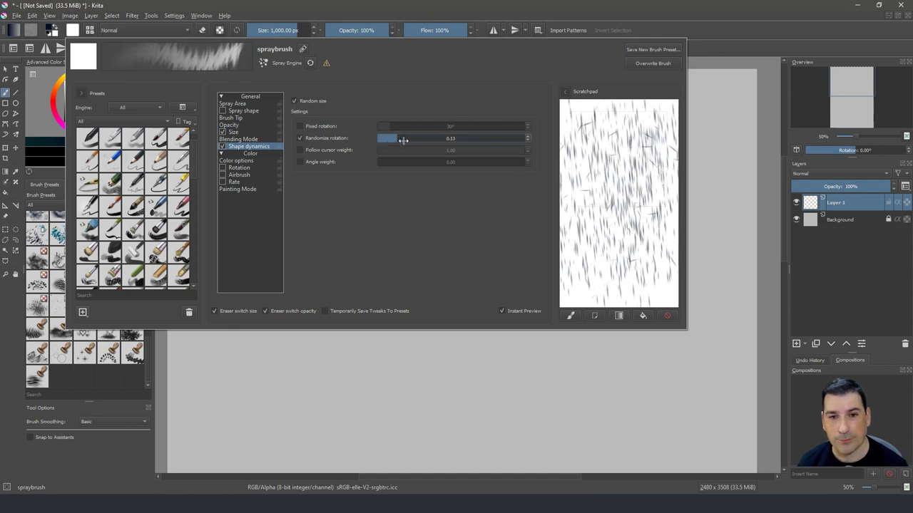
- Spray slanted streaks across the whole canvas with the brush at 1,000 px, and clear the canvas
click(648, 371)
mouse_move(647, 371)
mouse_down()
mouse_move(647, 161)
mouse_move(666, 157)
mouse_move(644, 204)
mouse_move(591, 240)
mouse_move(510, 149)
mouse_move(437, 294)
mouse_move(357, 110)
mouse_move(265, 280)
mouse_up()
mouse_move(325, 271)
mouse_down()
mouse_move(529, 168)
mouse_move(638, 162)
mouse_move(721, 196)
mouse_move(637, 290)
mouse_move(457, 305)
mouse_move(329, 362)
mouse_move(373, 135)
mouse_move(617, 136)
mouse_move(718, 152)
mouse_move(613, 138)
mouse_move(600, 112)
mouse_move(712, 186)
mouse_move(638, 322)
mouse_move(518, 272)
mouse_move(414, 306)
mouse_move(409, 167)
mouse_move(293, 252)
mouse_move(519, 281)
mouse_move(599, 306)
mouse_move(700, 272)
mouse_move(731, 287)
mouse_move(713, 125)
mouse_up()
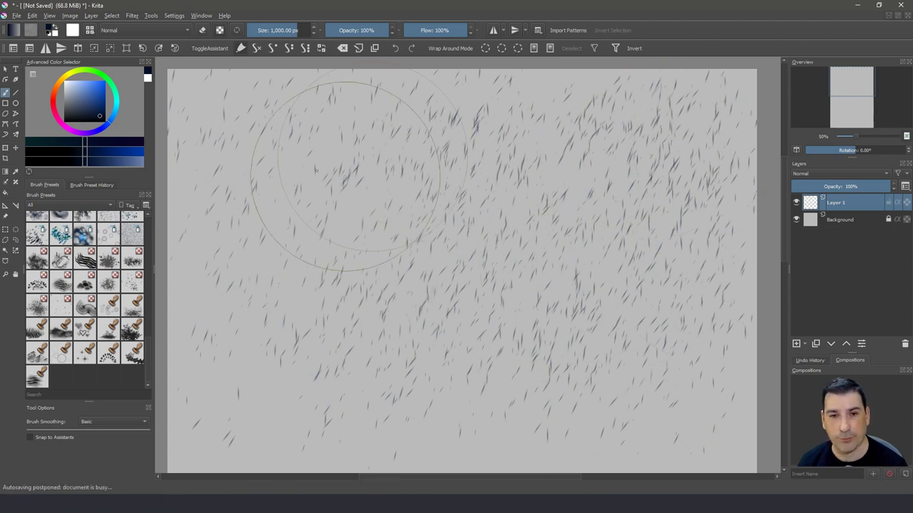
key(Delete)
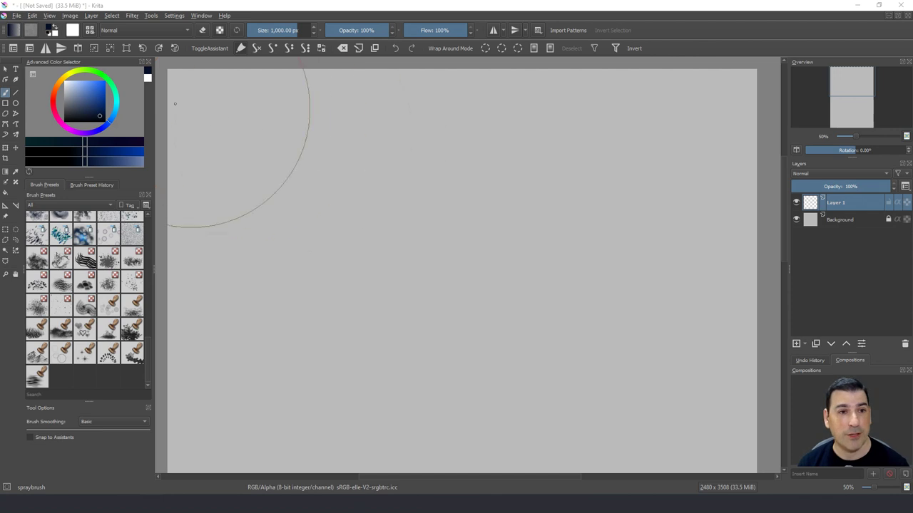
- Choose the predefined brush tip Circle Hard Eroded and try it on the scratchpad
click(73, 31)
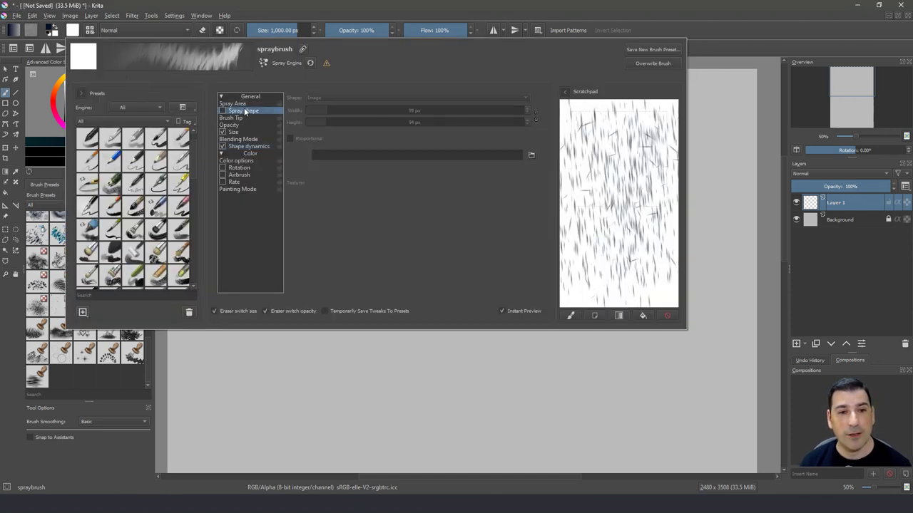
click(239, 117)
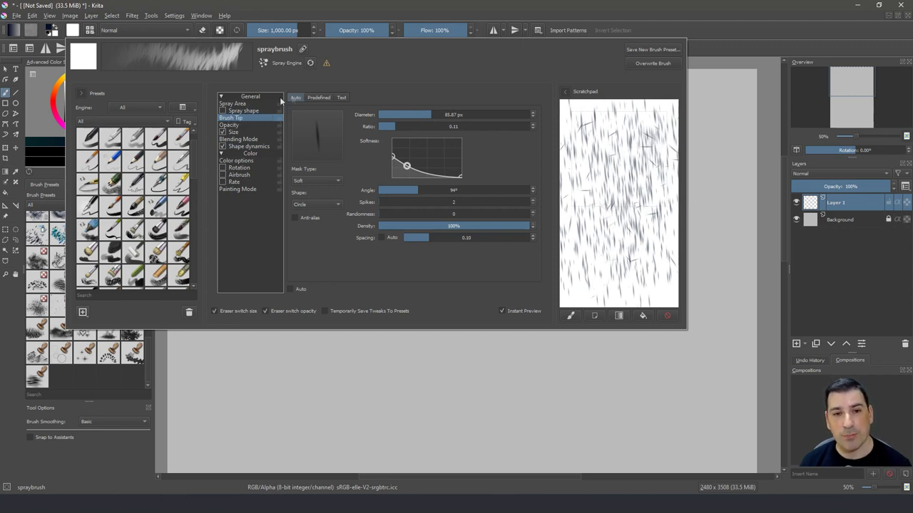
click(318, 98)
scroll(415, 178, down, 3)
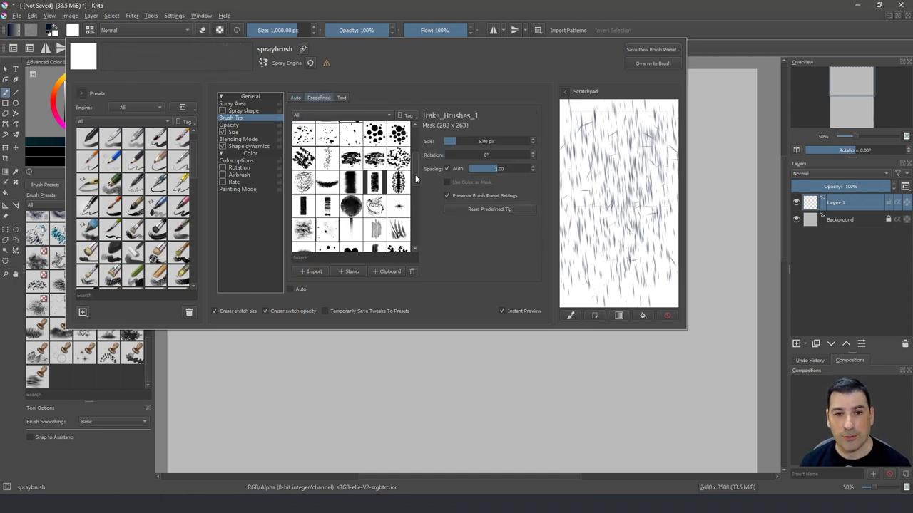
drag(416, 176, 417, 183)
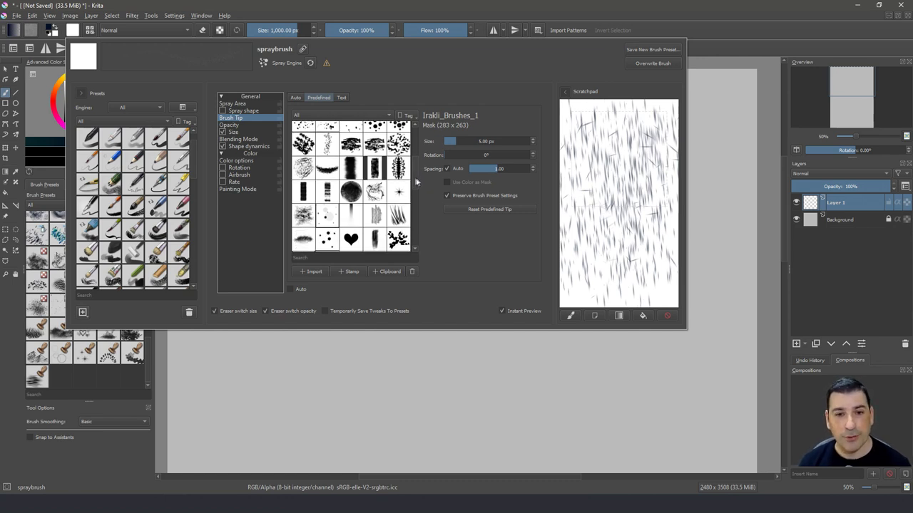
click(351, 200)
drag(621, 163, 605, 158)
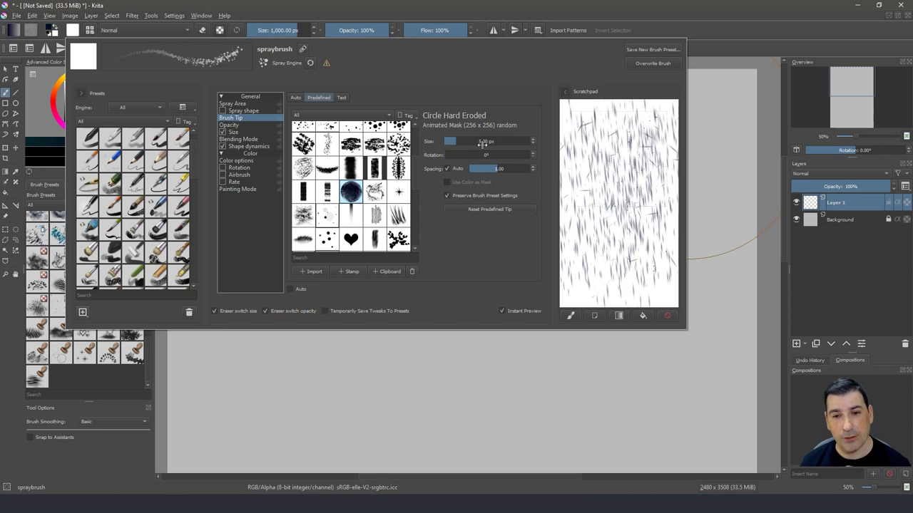
- Enlarge the predefined tip to 63.23 px and test it with strokes on the scratchpad and diagonally across the canvas
drag(457, 141, 467, 142)
mouse_move(619, 142)
mouse_down()
mouse_move(643, 163)
mouse_move(627, 194)
mouse_up()
drag(467, 141, 470, 141)
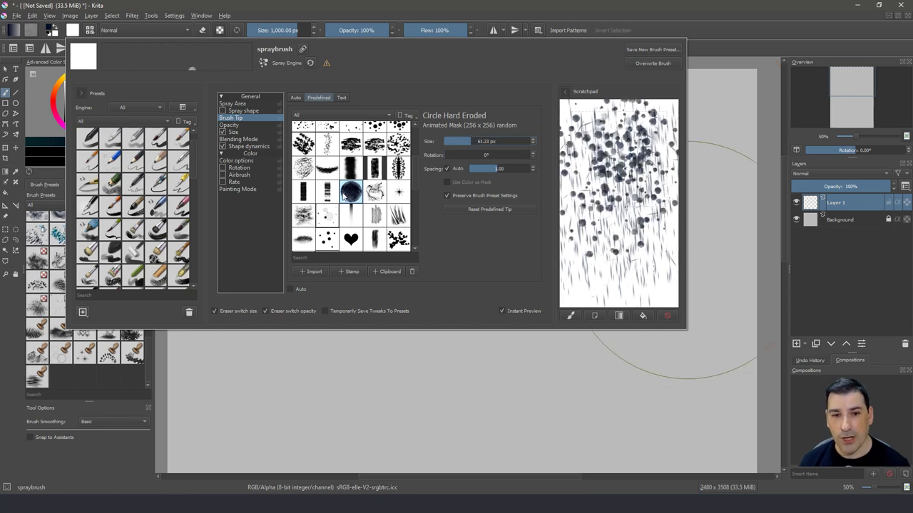
mouse_move(642, 226)
mouse_down()
mouse_move(662, 201)
mouse_move(646, 144)
mouse_move(598, 129)
mouse_move(604, 122)
mouse_move(643, 128)
mouse_move(646, 154)
mouse_up()
mouse_move(577, 342)
mouse_down()
mouse_move(471, 281)
mouse_move(515, 234)
mouse_move(411, 242)
mouse_move(604, 237)
mouse_move(632, 258)
mouse_move(571, 250)
mouse_move(497, 211)
mouse_move(468, 230)
mouse_move(391, 242)
mouse_move(263, 235)
mouse_move(250, 254)
mouse_up()
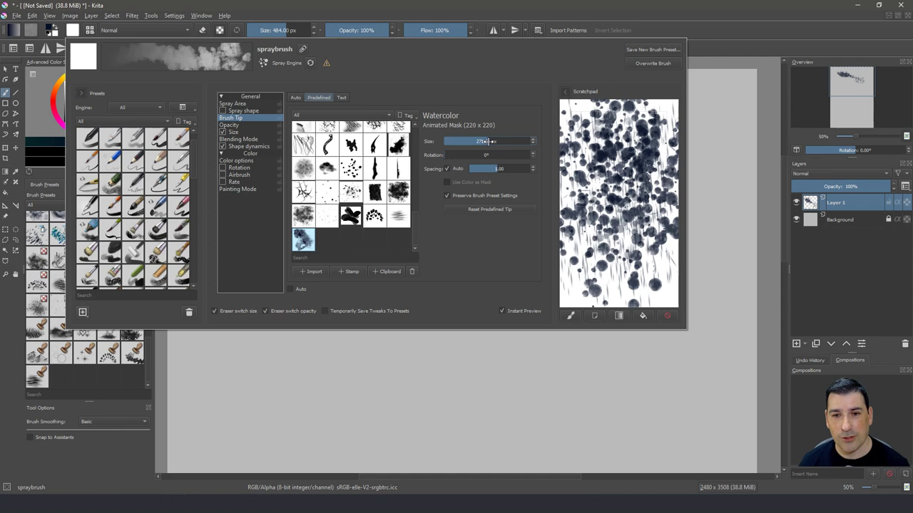
- Adjust the Watercolor predefined tip's size, test it on the scratchpad, and spray a wide dark cloud across the cleared canvas
drag(489, 141, 492, 141)
mouse_move(642, 178)
mouse_down()
mouse_move(640, 232)
mouse_move(613, 143)
mouse_move(606, 271)
mouse_move(585, 299)
mouse_up()
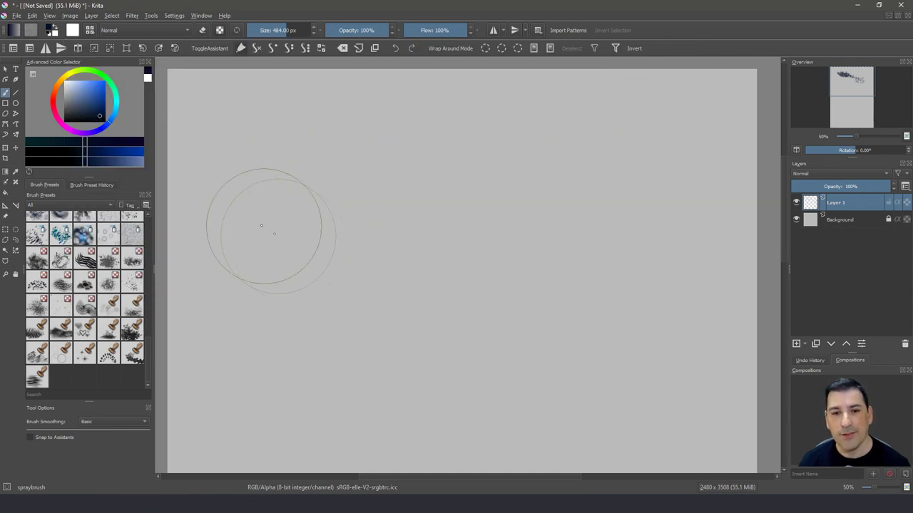
mouse_move(264, 220)
mouse_down()
mouse_move(452, 260)
mouse_move(629, 208)
mouse_move(697, 224)
mouse_move(566, 168)
mouse_move(354, 164)
mouse_up()
key(Delete)
mouse_move(323, 259)
mouse_down()
mouse_move(643, 327)
mouse_move(704, 354)
mouse_move(288, 345)
mouse_up()
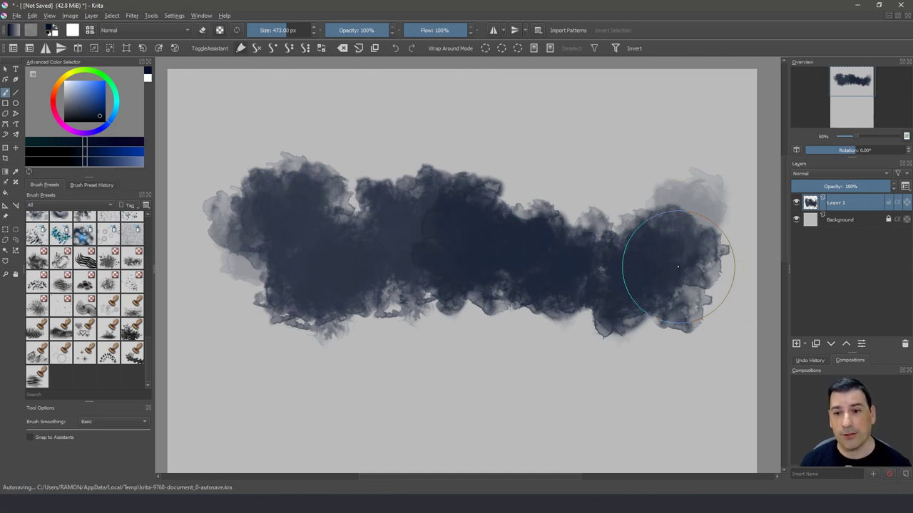
- Choose the Spray Object Wash preset and paint dark cloud strokes on the canvas at 114 px
scroll(148, 334, up, 5)
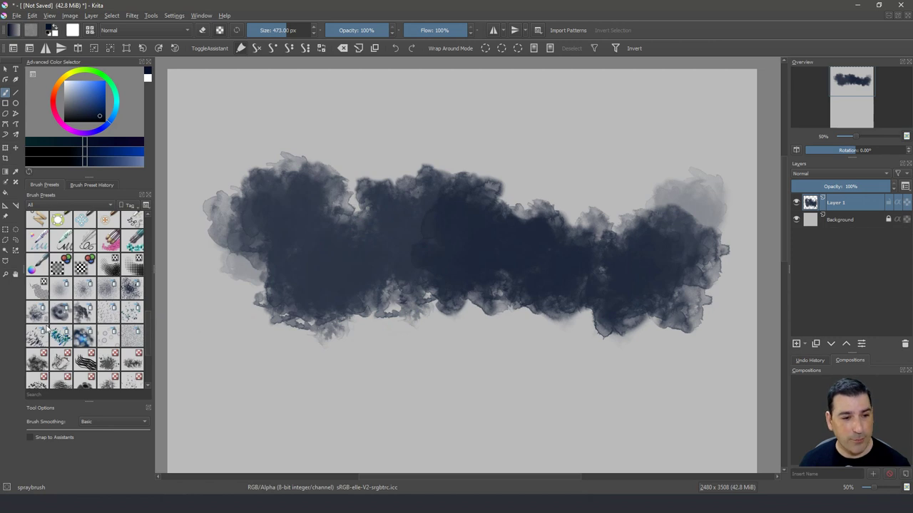
click(84, 312)
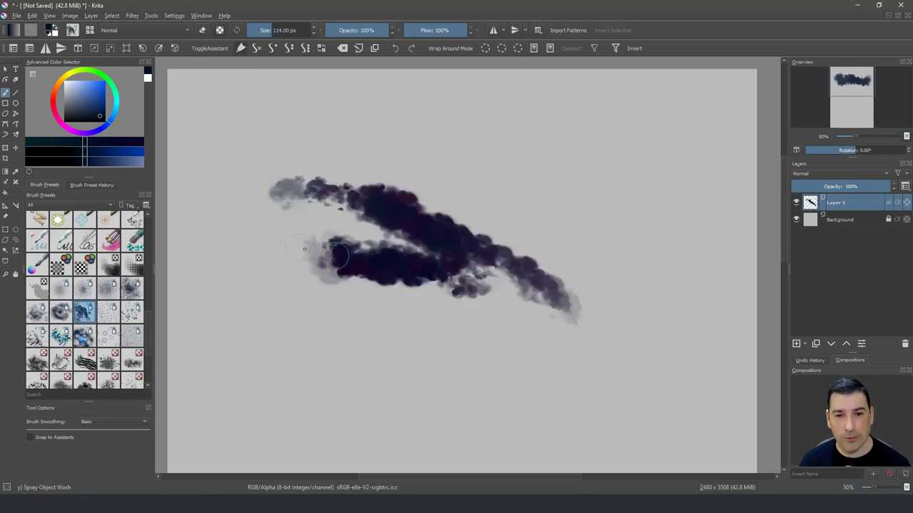
mouse_move(335, 268)
mouse_down()
mouse_move(382, 243)
mouse_move(411, 205)
mouse_move(382, 144)
mouse_move(214, 136)
mouse_move(485, 301)
mouse_up()
mouse_move(527, 137)
mouse_down()
mouse_move(558, 171)
mouse_move(430, 350)
mouse_move(474, 139)
mouse_move(511, 266)
mouse_up()
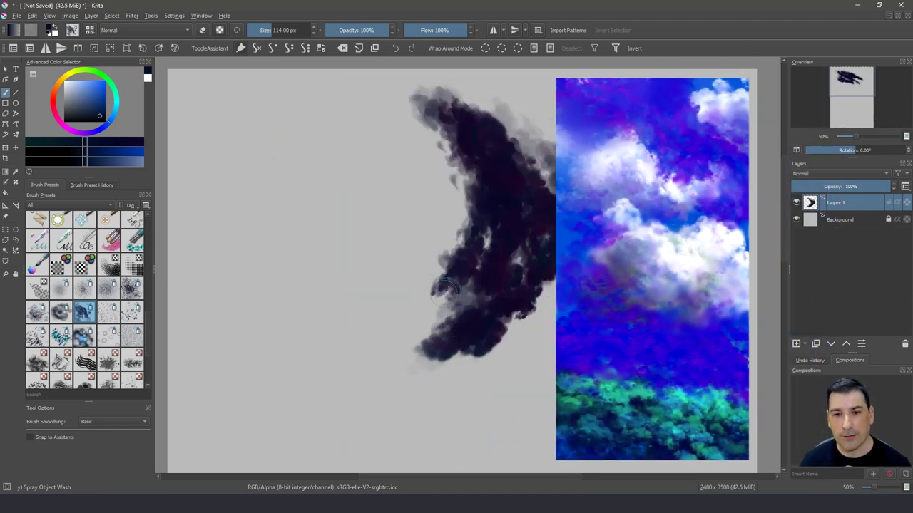
- Pick a medium blue, paint it over the dark cloud strokes, and clear the canvas
click(91, 94)
mouse_move(356, 92)
mouse_down()
mouse_move(532, 203)
mouse_move(532, 264)
mouse_move(492, 278)
mouse_move(500, 321)
mouse_up()
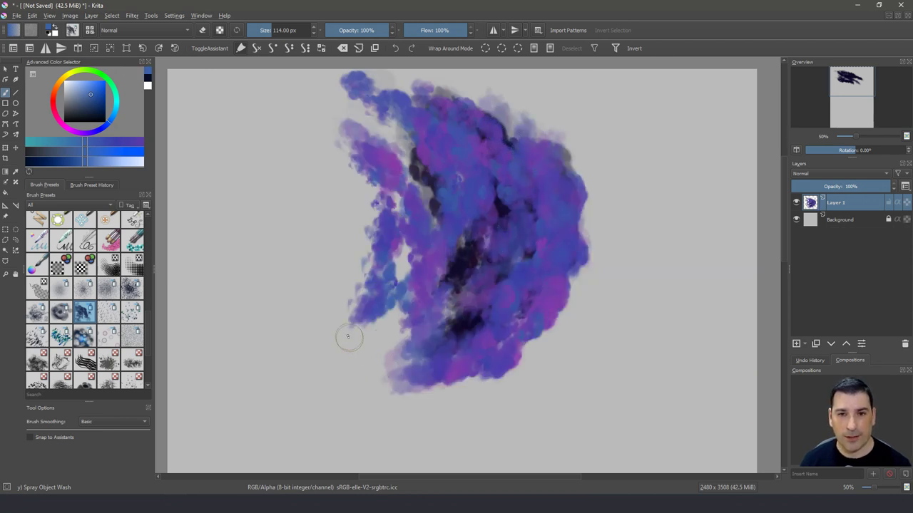
key(Delete)
- Enlarge the brush to 537 px, test it with diagonal cloud strokes, and clear the canvas
shift+drag(423, 265, 524, 263)
mouse_move(484, 155)
mouse_down()
mouse_move(397, 386)
mouse_move(457, 303)
mouse_move(473, 155)
mouse_move(490, 177)
mouse_move(442, 116)
mouse_move(374, 100)
mouse_move(413, 312)
mouse_move(422, 208)
mouse_move(413, 349)
mouse_move(388, 366)
mouse_up()
key(Delete)
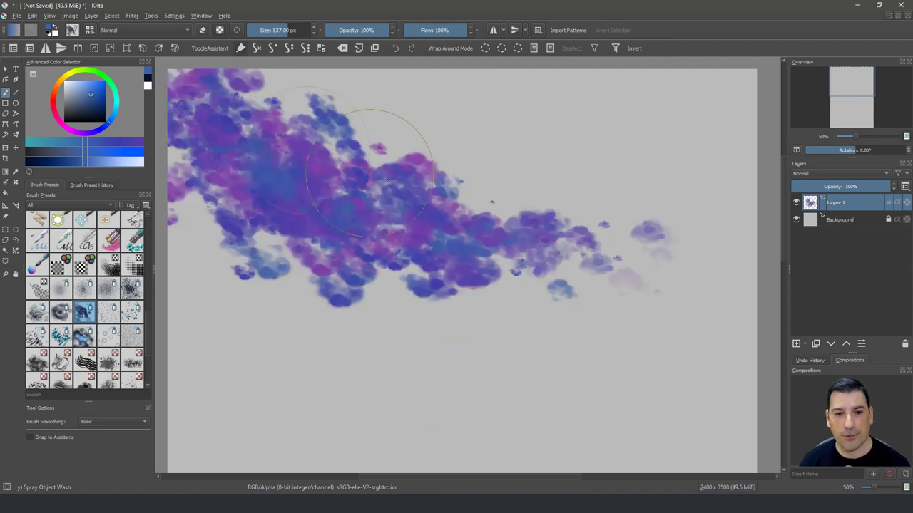
- Spray blue-violet clouds diagonally across the canvas, and try the brush again with a pale blue colour
mouse_move(387, 180)
mouse_down()
mouse_move(483, 188)
mouse_move(614, 271)
mouse_up()
click(72, 81)
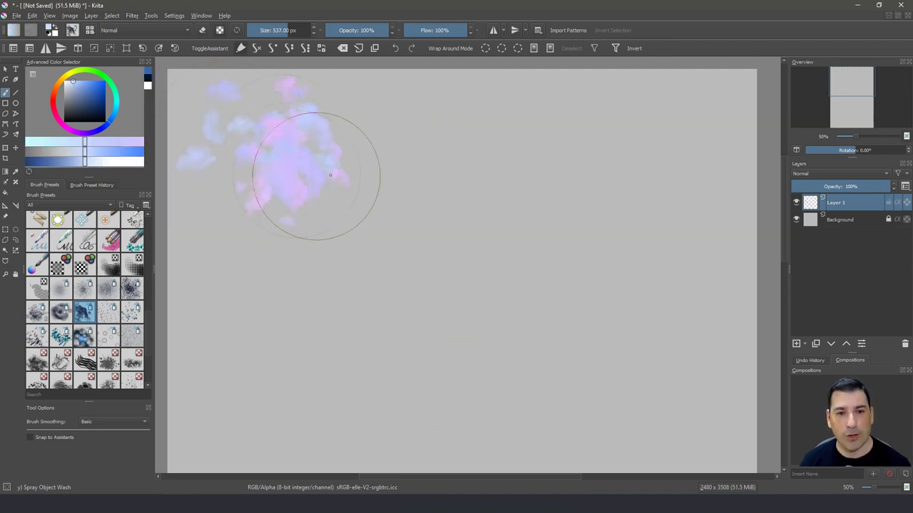
mouse_move(330, 175)
mouse_down()
mouse_move(416, 199)
mouse_move(378, 159)
mouse_move(534, 179)
mouse_move(630, 226)
mouse_move(651, 259)
mouse_up()
- Open the brush settings and create a new brush preset based on the Spray engine
click(72, 30)
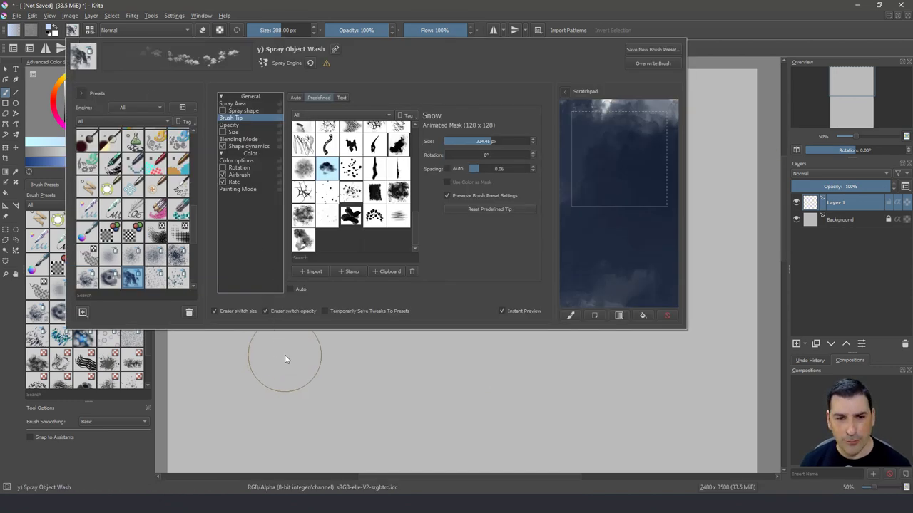
click(84, 313)
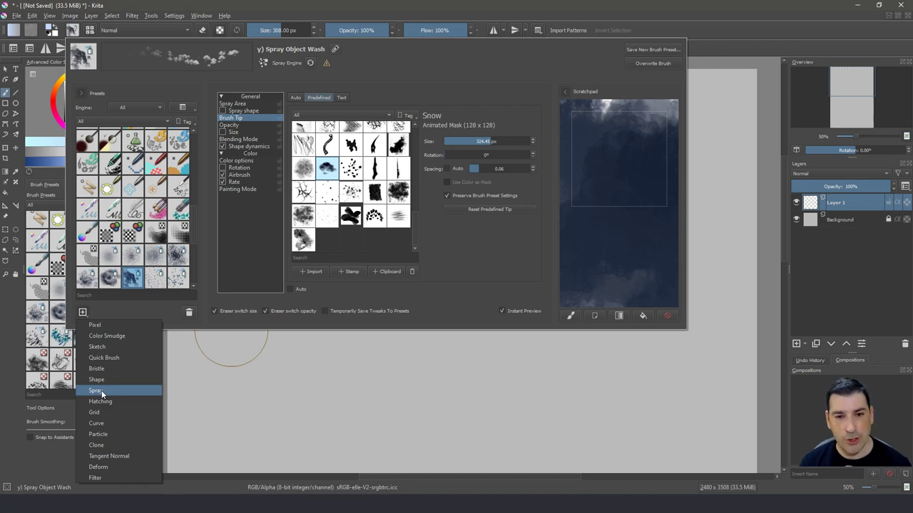
click(99, 391)
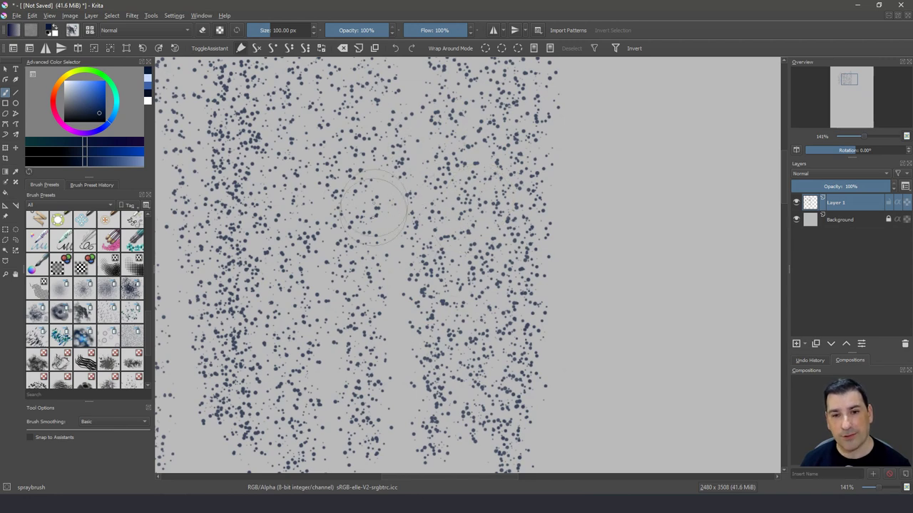
- In the new spray brush's Color options, turn on Random HSV and set Hue to 97
click(72, 30)
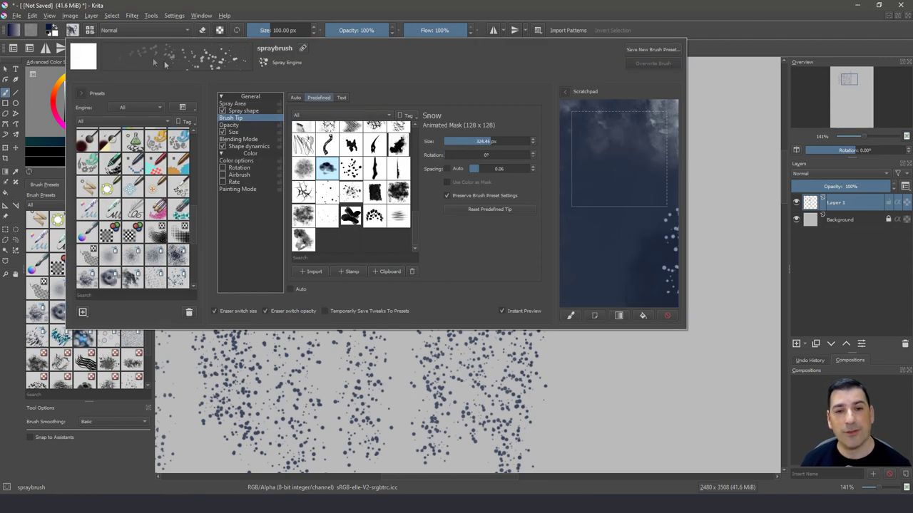
click(258, 147)
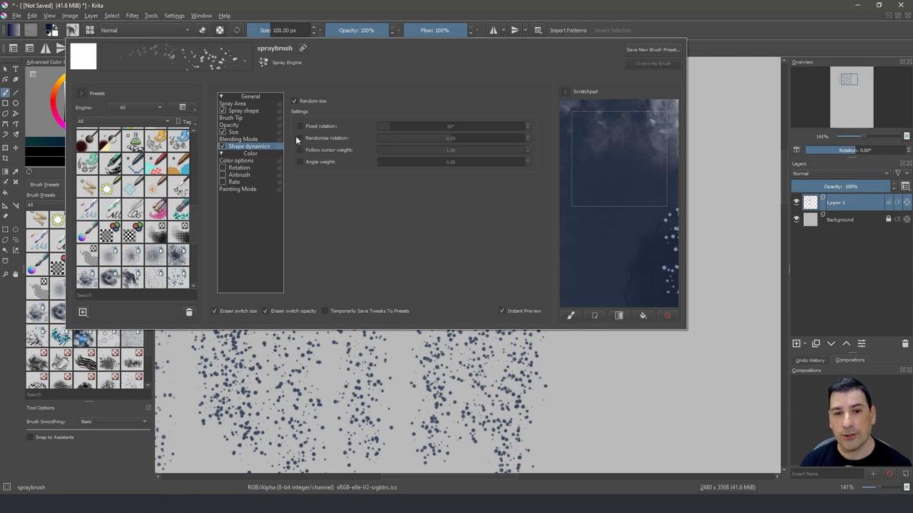
click(250, 162)
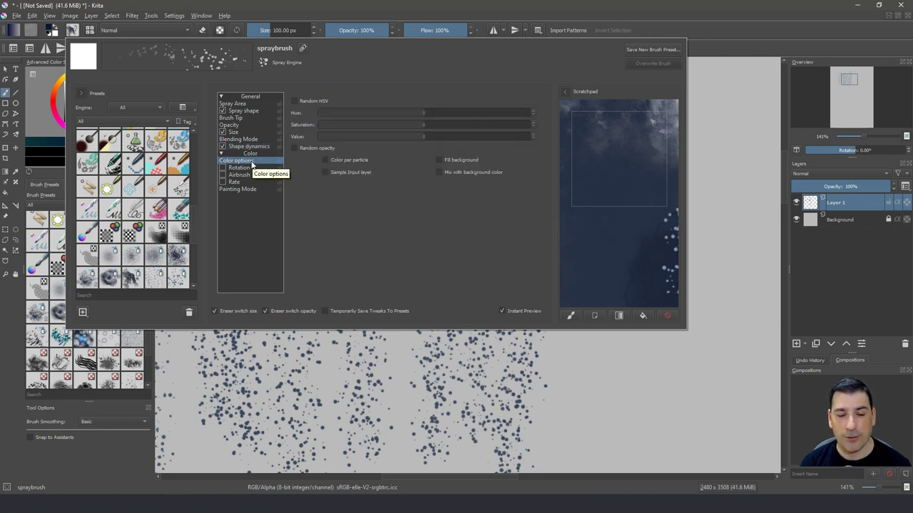
click(295, 102)
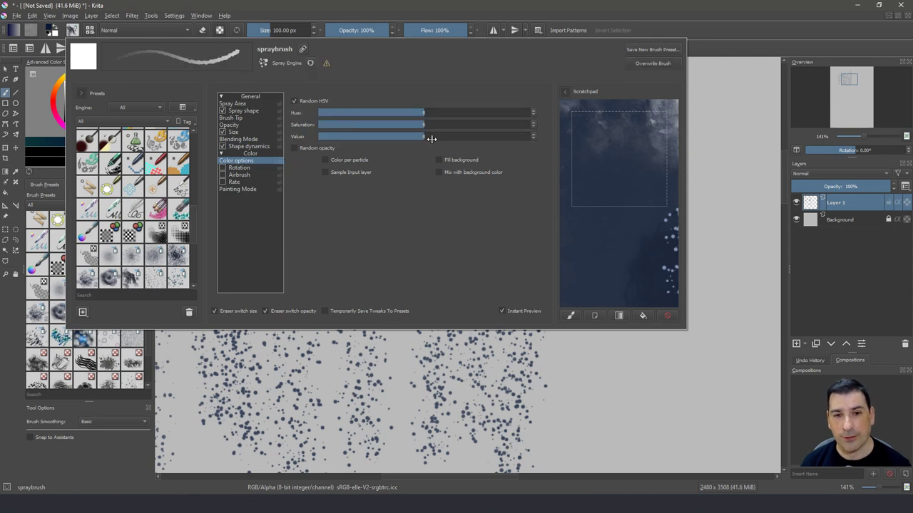
drag(426, 111, 492, 112)
- Empty the canvas and spray a horizontal row of dark particles across its upper part to test the random hue
drag(220, 153, 688, 173)
key(ctrl+z)
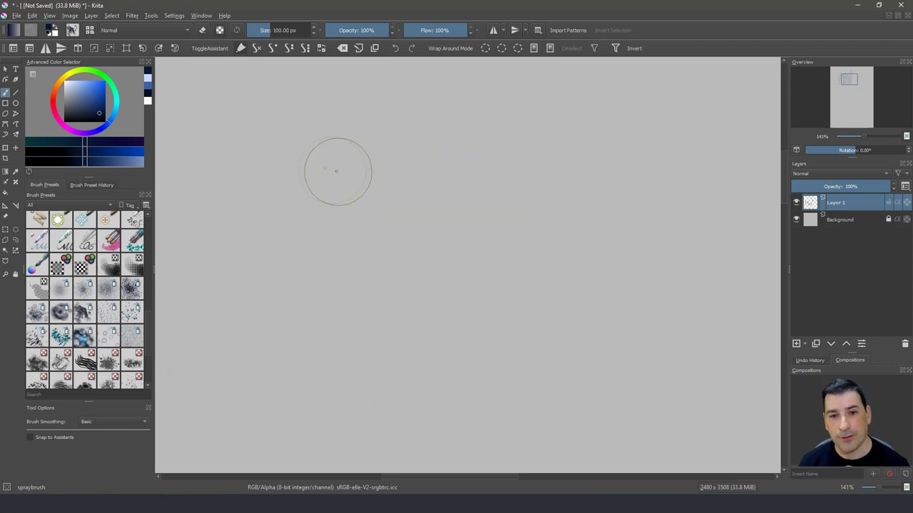
mouse_move(223, 146)
mouse_down()
mouse_move(271, 141)
mouse_move(706, 147)
mouse_up()
mouse_move(214, 143)
mouse_down()
mouse_move(306, 153)
mouse_move(460, 148)
mouse_up()
- Pick a brighter blue, spray more rows of particles with separate strokes below the dark row, and clear the canvas
drag(91, 119, 95, 87)
drag(206, 238, 731, 243)
drag(246, 323, 251, 323)
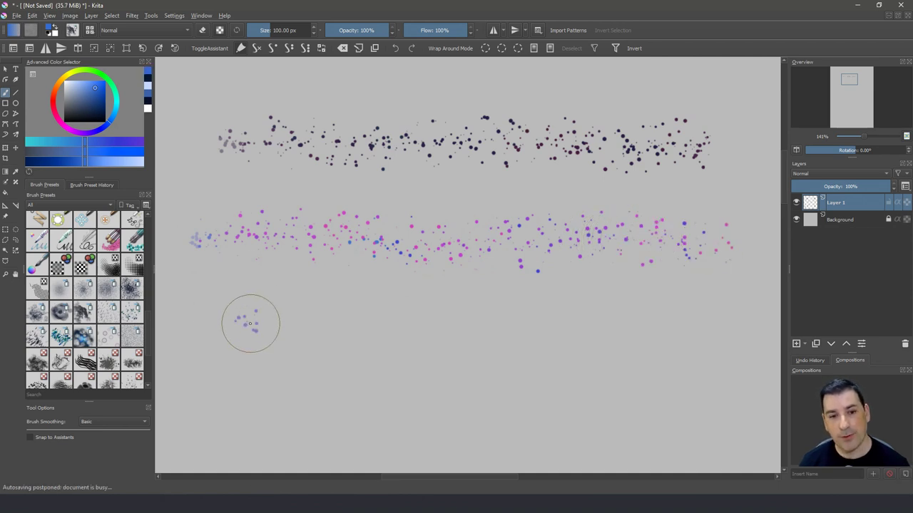
drag(250, 324, 278, 324)
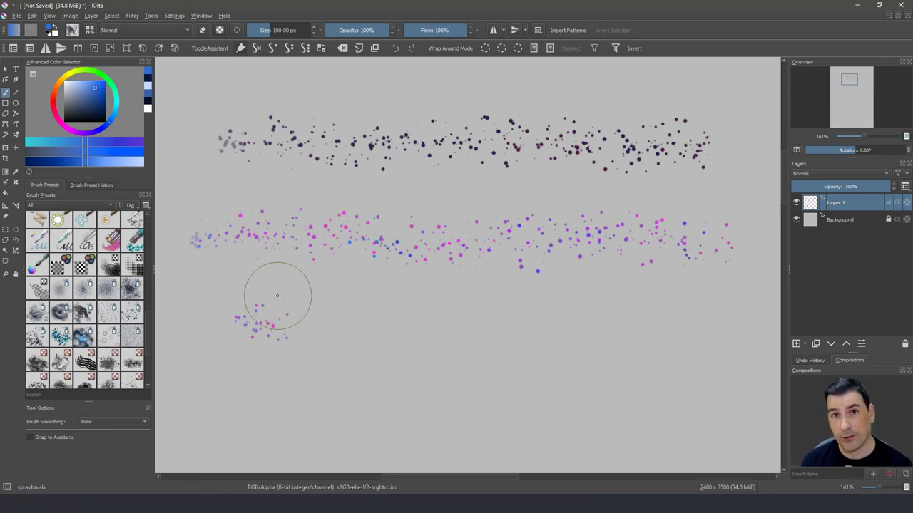
drag(351, 329, 493, 340)
mouse_move(601, 320)
mouse_down()
mouse_move(549, 333)
mouse_move(664, 340)
mouse_up()
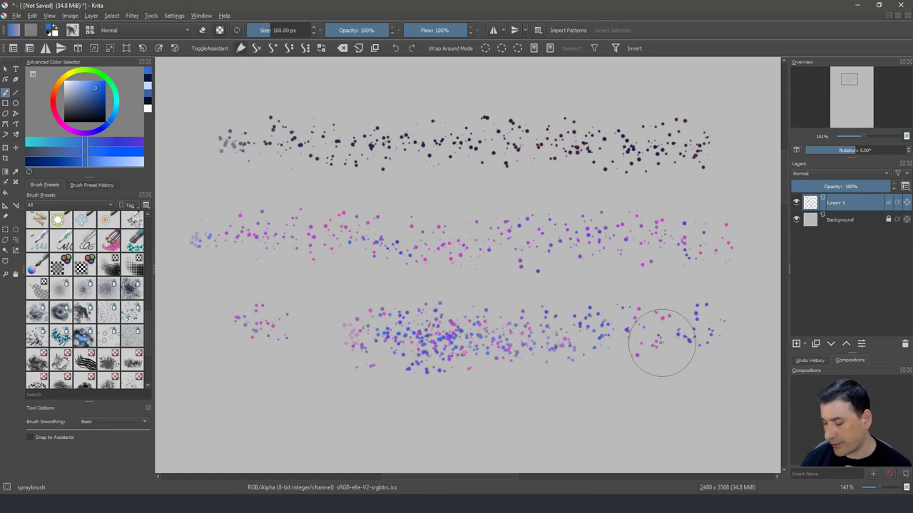
key(Delete)
- Spray another test row and turn on Color per particle in the Color options
drag(239, 145, 652, 155)
key(F5)
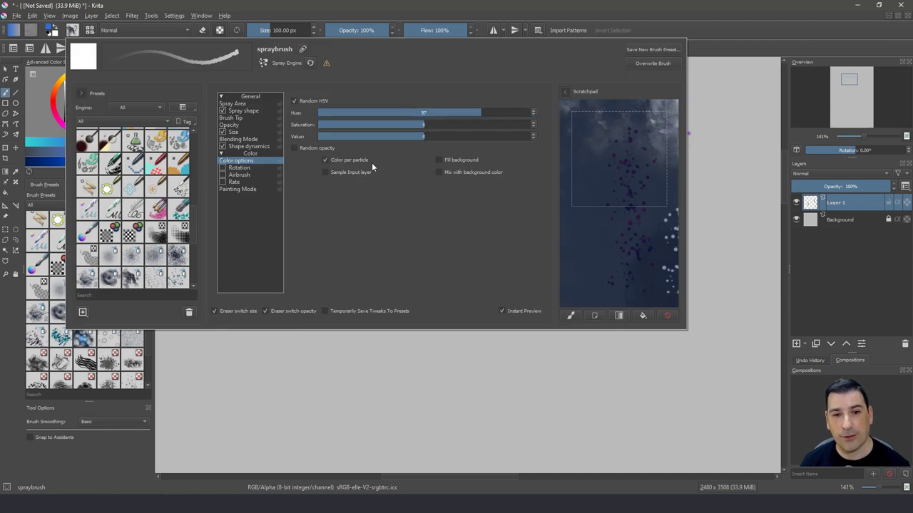
click(386, 353)
- Clear the canvas and spray a single dab and horizontal rows in close-up to test the per-particle colours
key(plus)
key(plus)
key(Delete)
mouse_move(274, 219)
mouse_down()
mouse_move(525, 221)
mouse_move(539, 212)
mouse_up()
key(Delete)
click(243, 221)
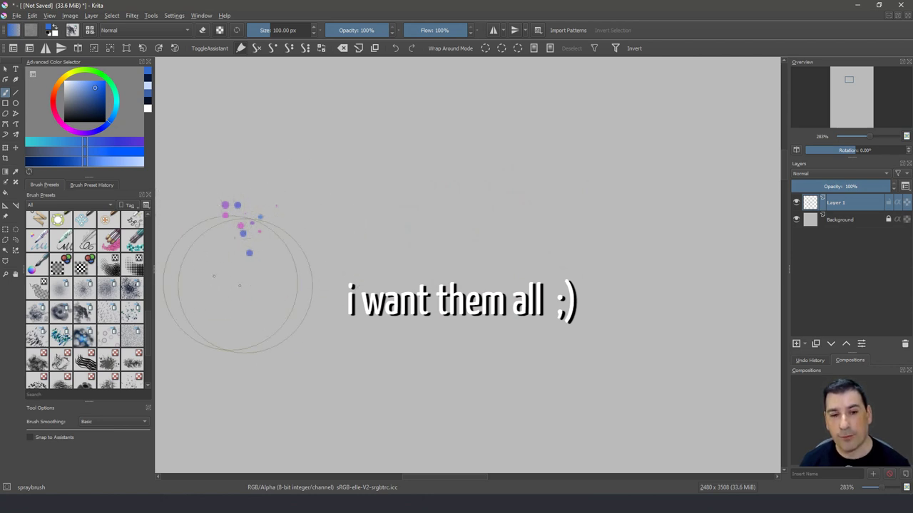
mouse_move(335, 217)
mouse_down()
mouse_move(437, 229)
mouse_move(468, 215)
mouse_move(725, 228)
mouse_move(684, 236)
mouse_up()
- Enlarge the brush to 333 px and spray a broad cloud of multicoloured particles across the canvas
key(minus)
key(minus)
key(minus)
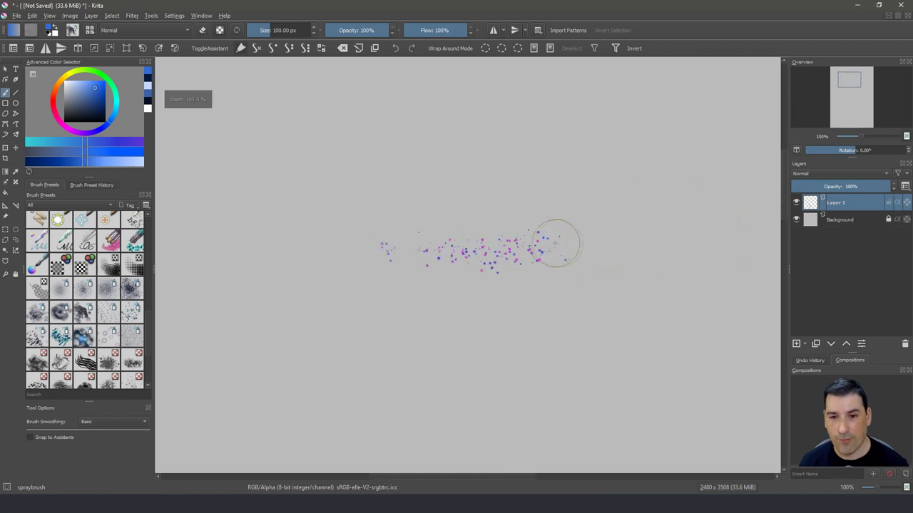
drag(315, 225, 412, 227)
mouse_move(263, 245)
mouse_down()
mouse_move(455, 186)
mouse_move(473, 124)
mouse_move(605, 157)
mouse_move(350, 238)
mouse_move(367, 179)
mouse_move(684, 207)
mouse_up()
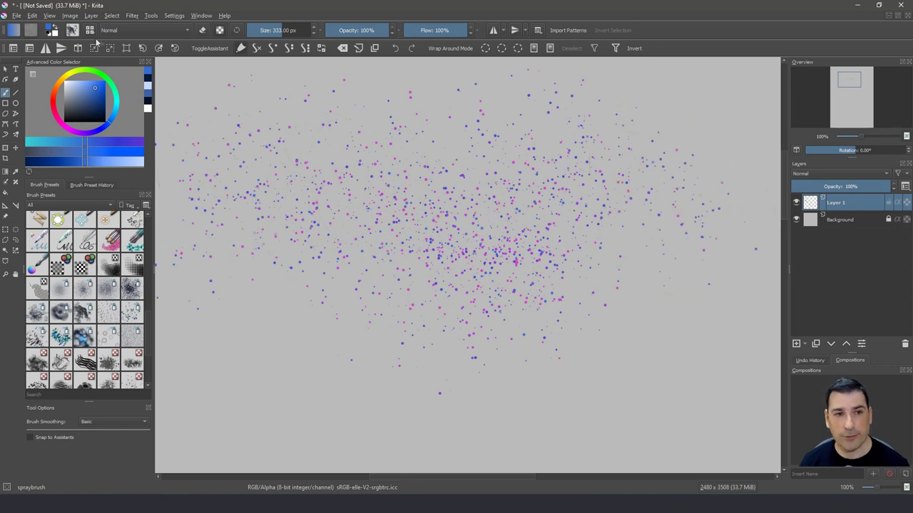
- Set the Random HSV Saturation to 32 and Value to -13, and test the brush with strokes and a dab on the canvas
click(72, 30)
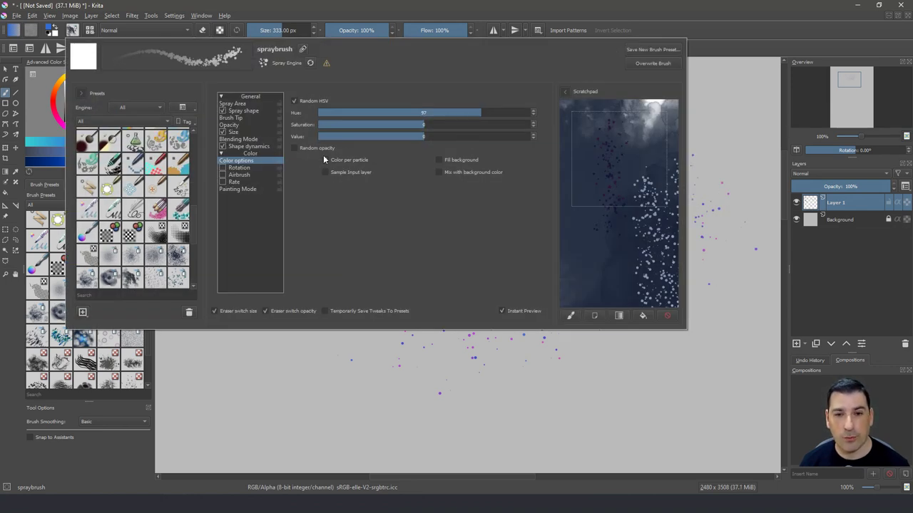
drag(451, 127, 411, 137)
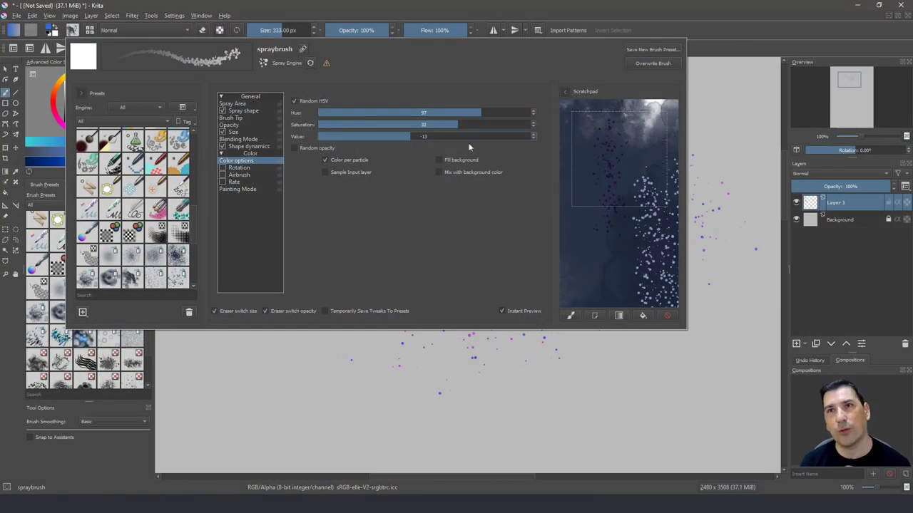
click(537, 335)
mouse_move(570, 353)
mouse_down()
mouse_move(588, 361)
mouse_move(580, 381)
mouse_move(456, 385)
mouse_up()
key(Delete)
drag(310, 188, 315, 190)
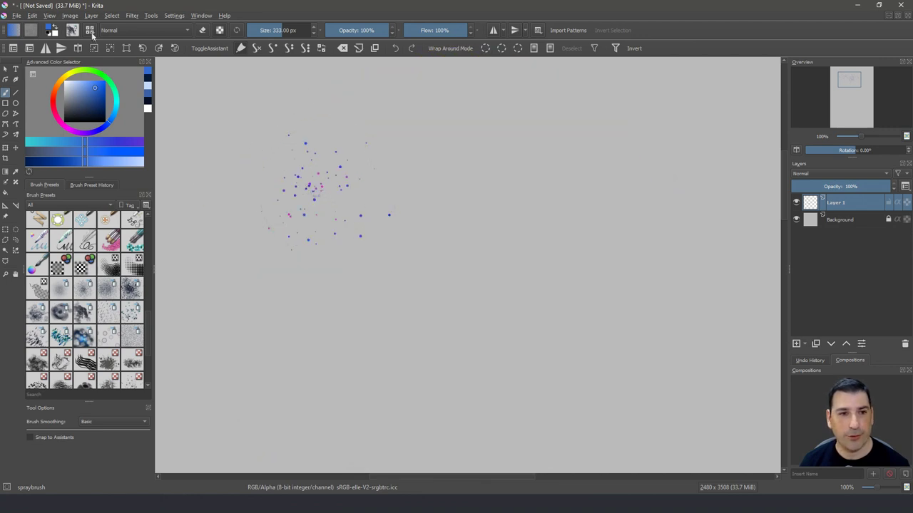
- Enable Airbrush, set its rate to 150.53, and spray on the scratchpad
click(72, 30)
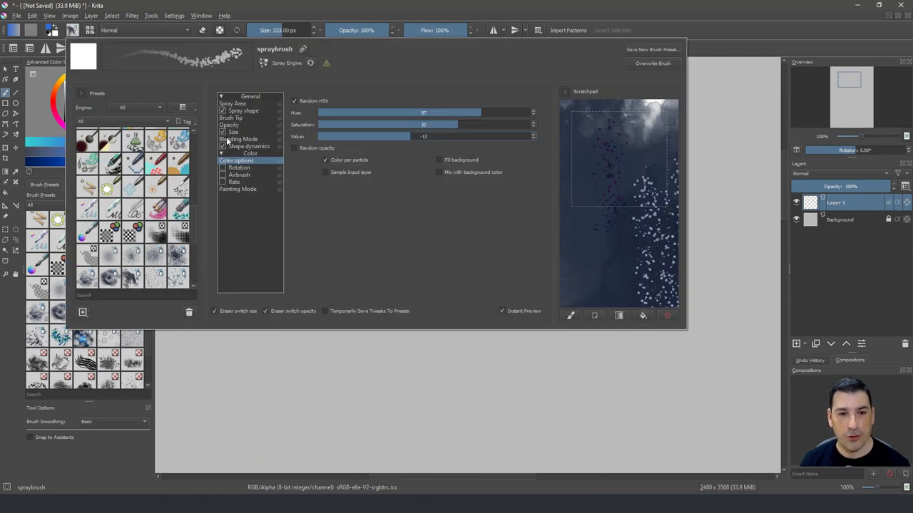
click(223, 176)
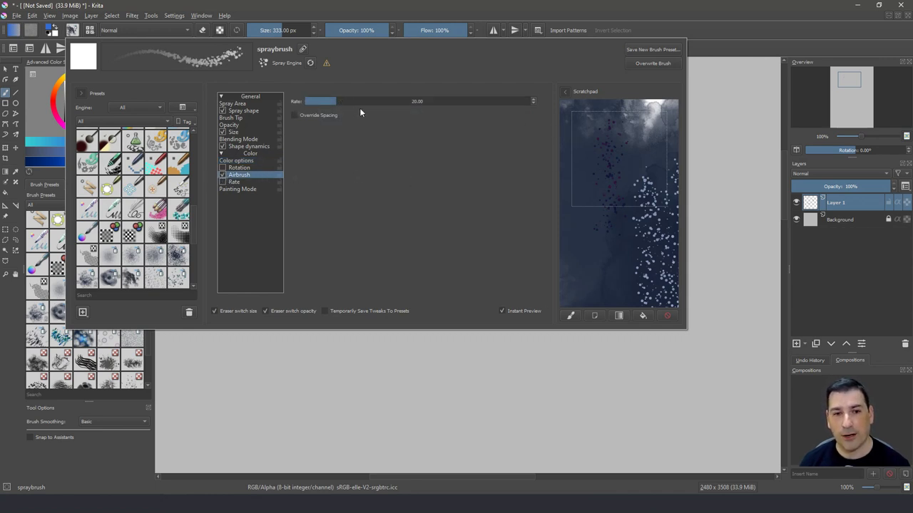
drag(363, 102, 391, 102)
drag(628, 153, 638, 164)
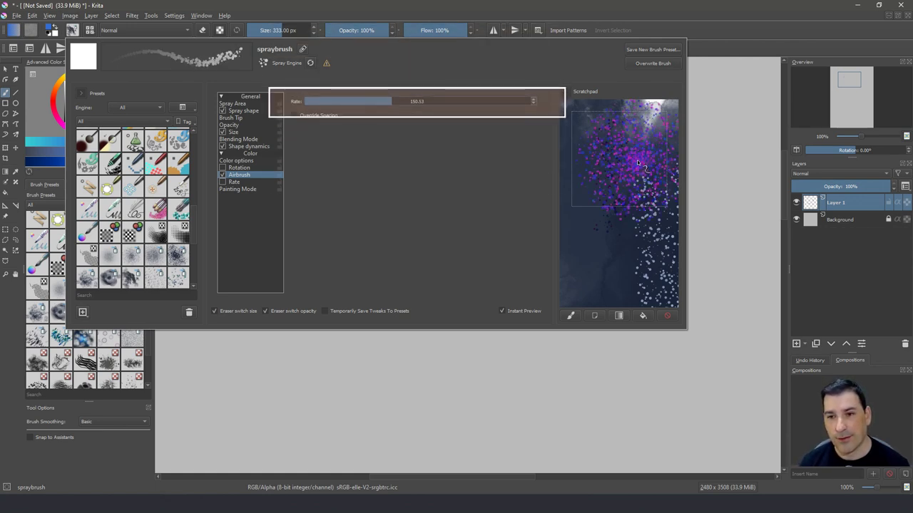
- Raise the airbrush rate to about 840, reset the scratchpad, and spray on it again
drag(470, 102, 512, 105)
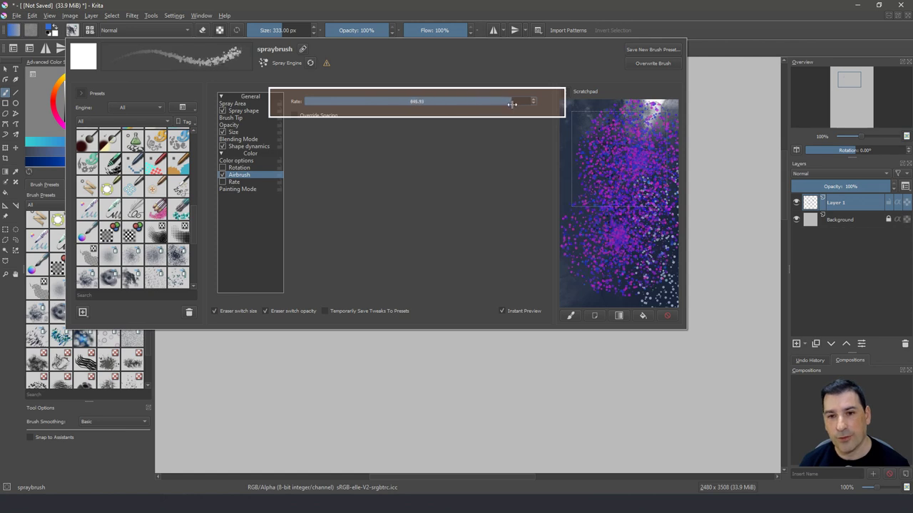
click(667, 315)
mouse_move(620, 154)
mouse_down()
mouse_move(613, 149)
mouse_move(627, 137)
mouse_move(645, 228)
mouse_move(581, 212)
mouse_move(649, 285)
mouse_move(620, 143)
mouse_move(592, 228)
mouse_move(635, 243)
mouse_up()
- Spray dense patches of particles on the canvas with the airbrush at 553 px, and clear the canvas
click(736, 249)
mouse_move(515, 177)
mouse_down()
mouse_move(504, 121)
mouse_move(540, 121)
mouse_up()
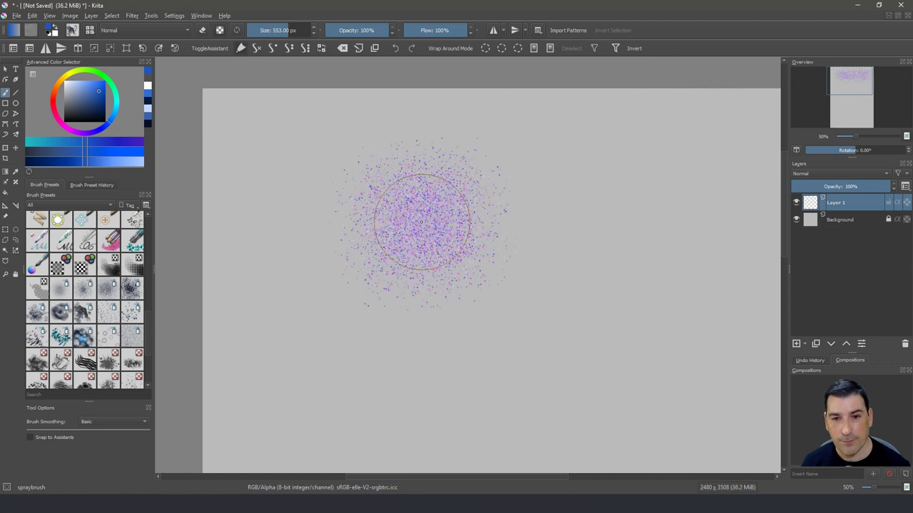
drag(421, 221, 430, 211)
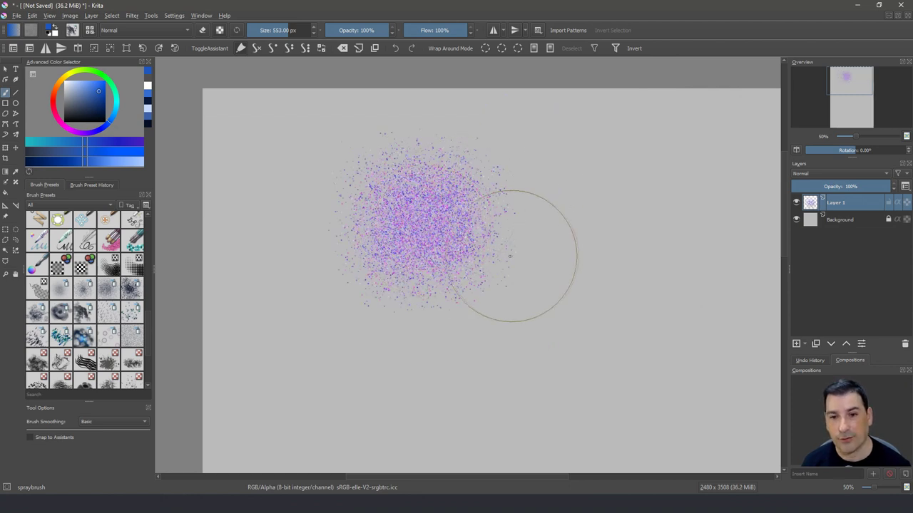
key(Delete)
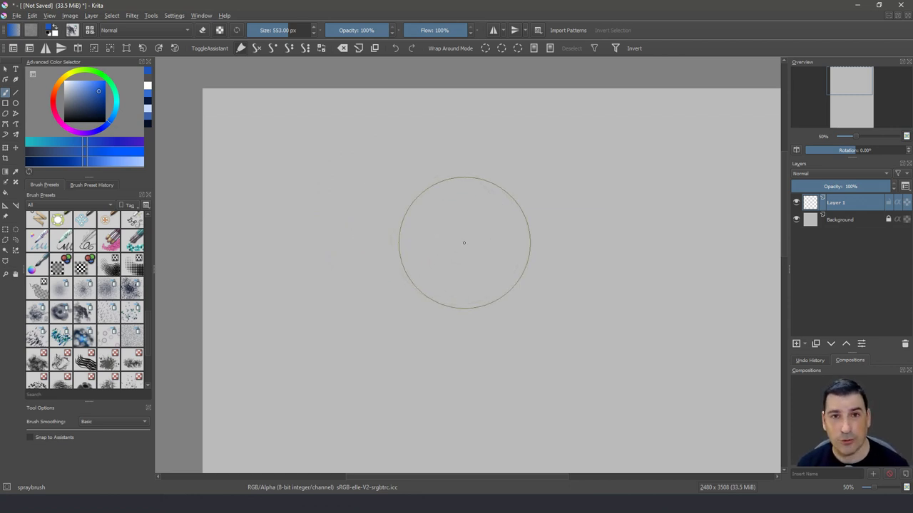
- Draw a circular selection on the empty canvas with the Elliptical Selection tool
click(16, 229)
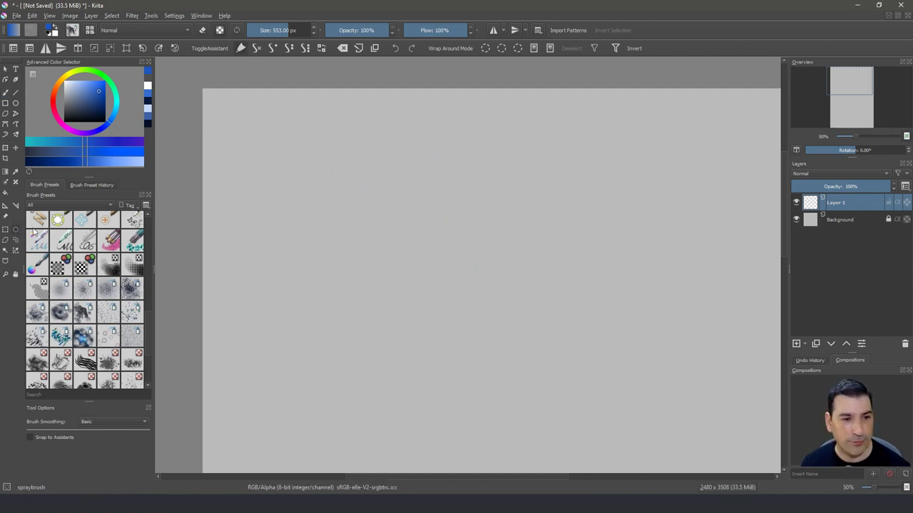
drag(469, 300, 469, 301)
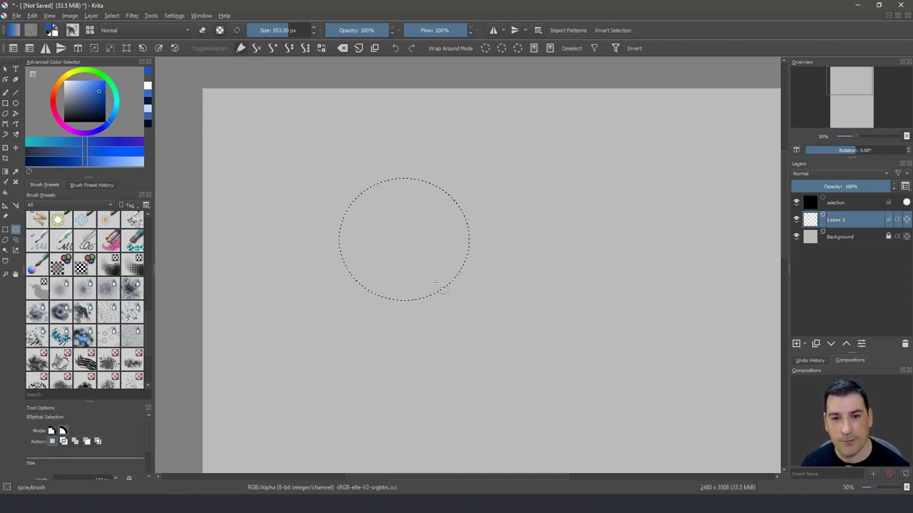
- Spray inside the circular selection with the Freehand Brush, and spray over the scratchpad and canvas at 274 px
click(6, 93)
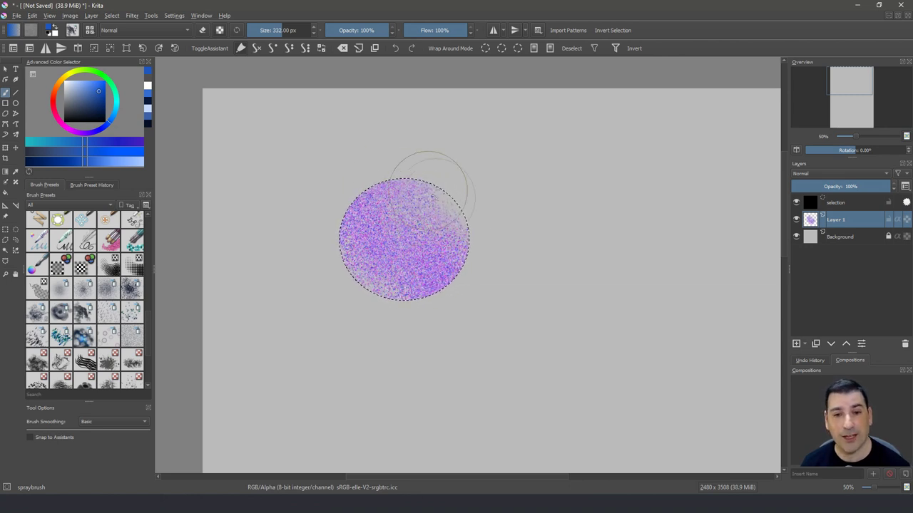
drag(421, 266, 418, 258)
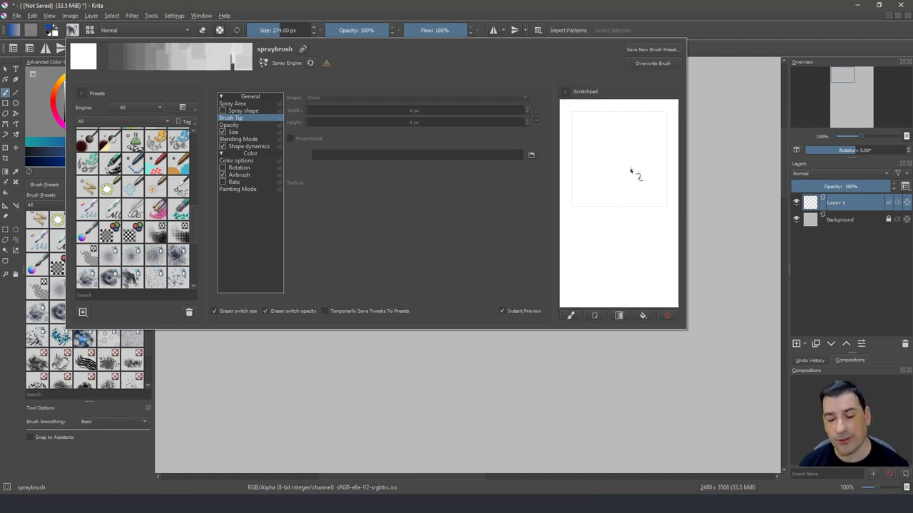
mouse_move(633, 179)
mouse_down()
mouse_move(640, 152)
mouse_move(629, 237)
mouse_move(621, 191)
mouse_move(634, 225)
mouse_move(624, 184)
mouse_move(632, 147)
mouse_move(632, 186)
mouse_move(607, 202)
mouse_move(627, 235)
mouse_up()
mouse_move(570, 383)
mouse_down()
mouse_move(592, 164)
mouse_move(414, 157)
mouse_move(357, 213)
mouse_up()
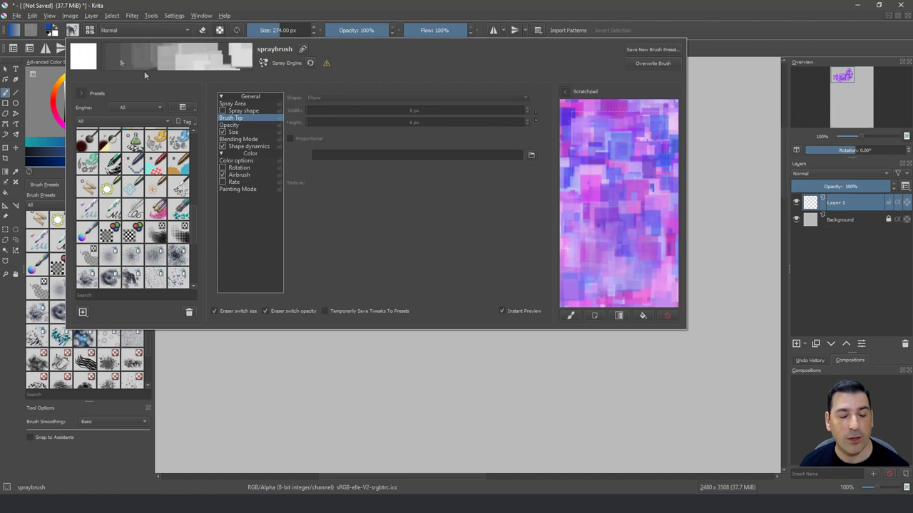
- Enable Angle weight at 1.00 in the shape dynamics and turn off Airbrush
click(255, 146)
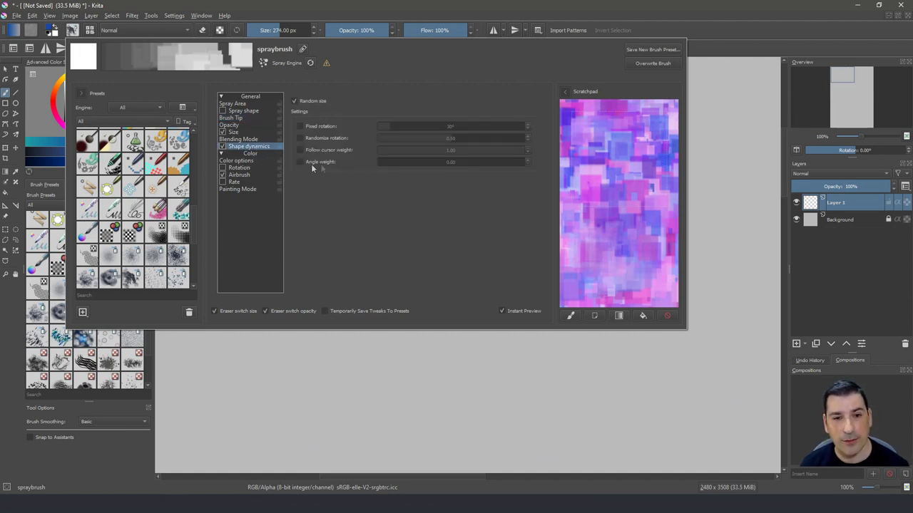
click(300, 161)
drag(379, 161, 476, 162)
click(223, 176)
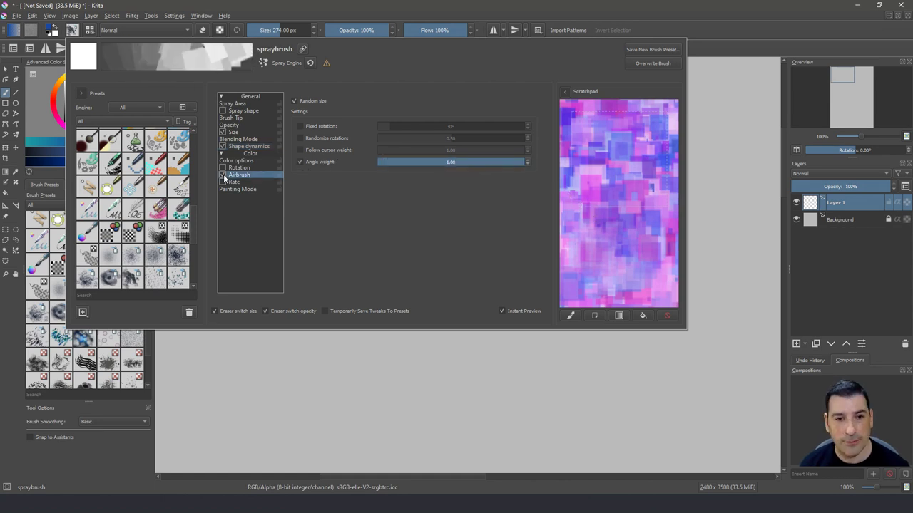
- Set the brush tip's diameter to 19.75 px and its ratio to 0.34
click(230, 117)
drag(428, 115, 410, 114)
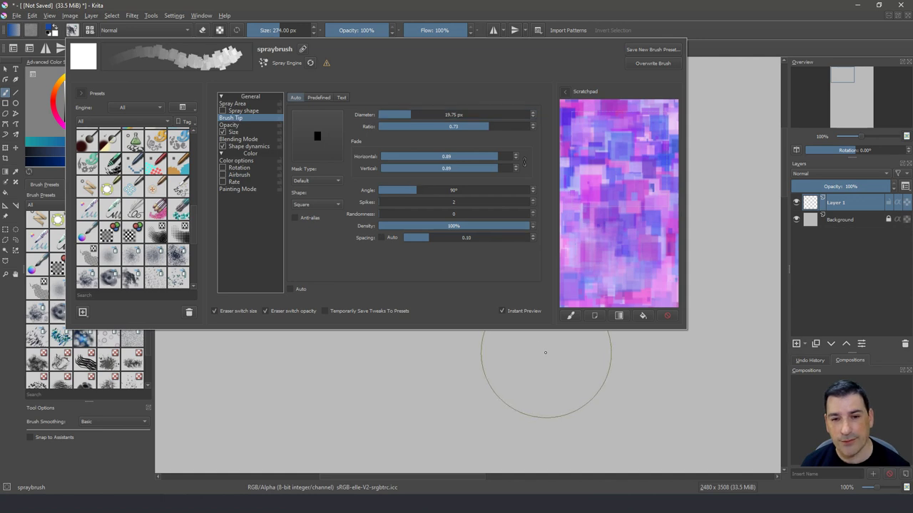
drag(472, 126, 432, 126)
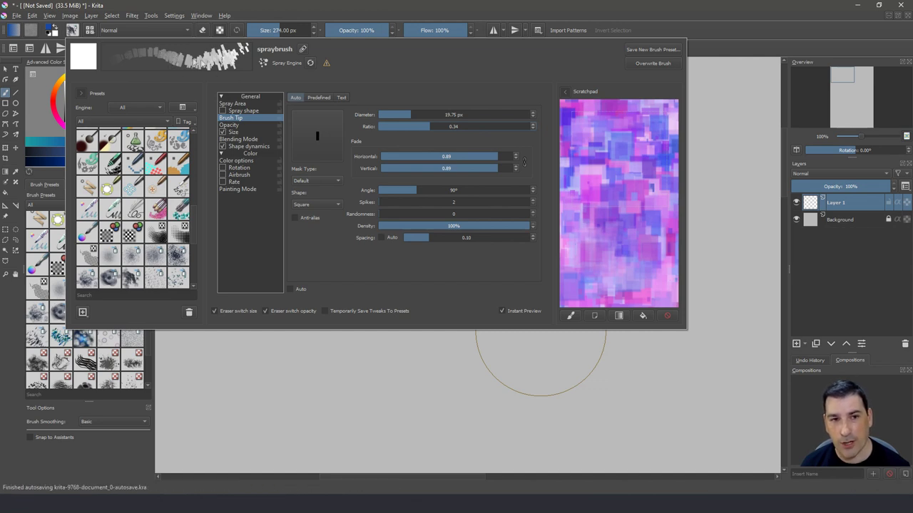
- Spray test strokes across the canvas with the narrow tip at 274 px, clearing the canvas in between
click(432, 365)
mouse_move(244, 204)
mouse_down()
mouse_move(318, 177)
mouse_move(363, 177)
mouse_move(433, 206)
mouse_move(550, 302)
mouse_move(625, 294)
mouse_move(643, 210)
mouse_move(552, 151)
mouse_move(624, 217)
mouse_move(614, 226)
mouse_move(470, 150)
mouse_move(323, 124)
mouse_move(228, 148)
mouse_move(516, 178)
mouse_move(595, 180)
mouse_move(634, 184)
mouse_up()
key(Delete)
mouse_move(326, 179)
mouse_down()
mouse_move(550, 193)
mouse_move(456, 153)
mouse_up()
- Reset the scratchpad and spray a long curved stroke across the upper canvas with the brush size at 91 px
click(74, 31)
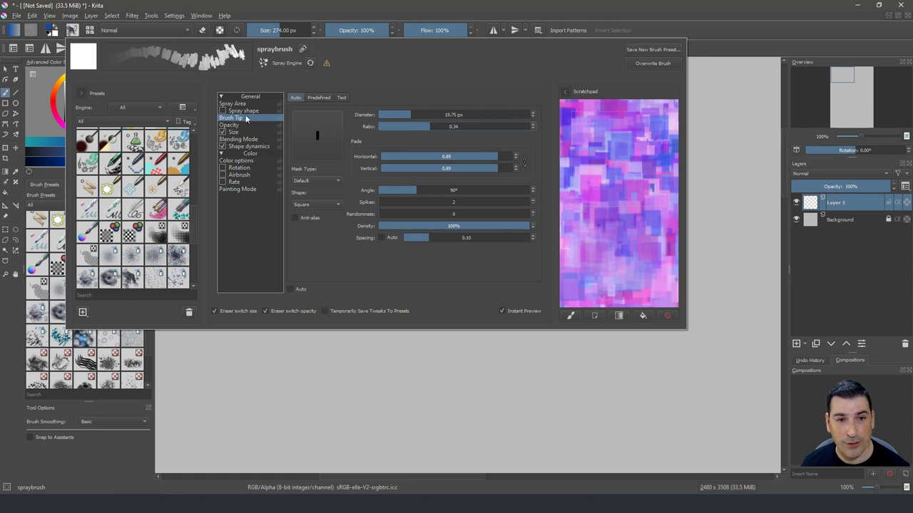
click(255, 146)
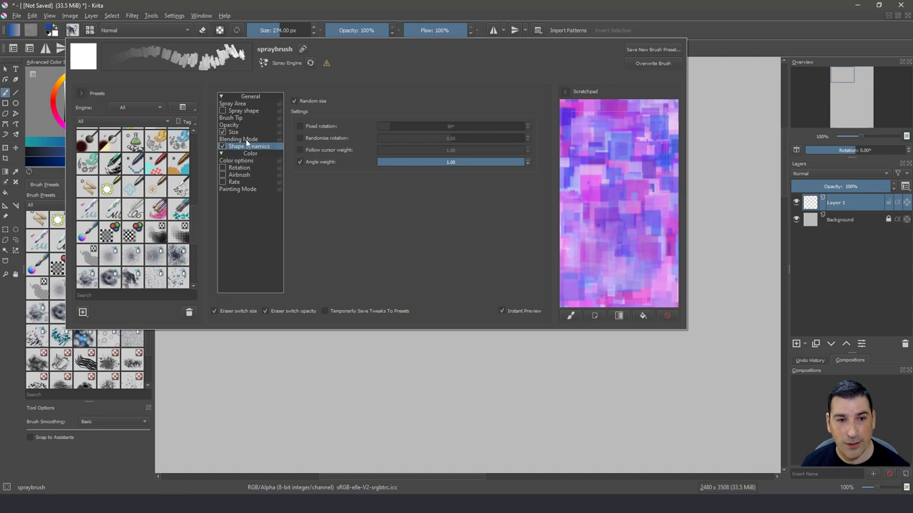
click(233, 103)
click(666, 317)
click(614, 346)
shift+drag(508, 192, 421, 190)
mouse_move(264, 146)
mouse_down()
mouse_move(344, 145)
mouse_move(450, 164)
mouse_move(547, 166)
mouse_move(629, 135)
mouse_move(666, 107)
mouse_up()
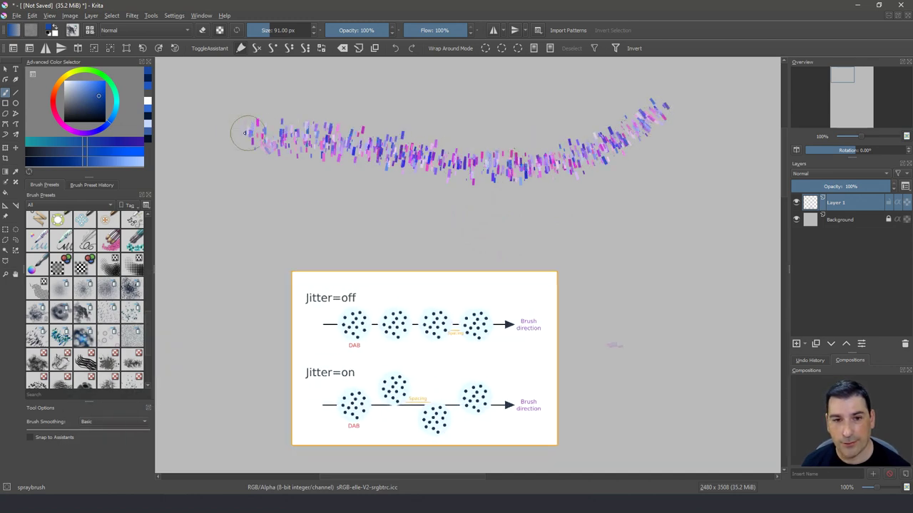
- Enable Jitter Movement in the spray area at 2.7 and spray on the scratchpad
click(72, 30)
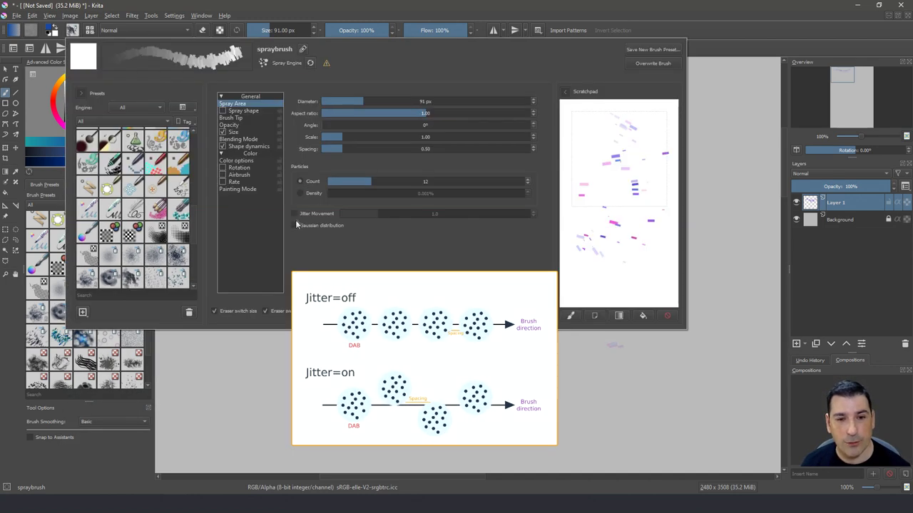
click(294, 213)
drag(382, 214, 444, 219)
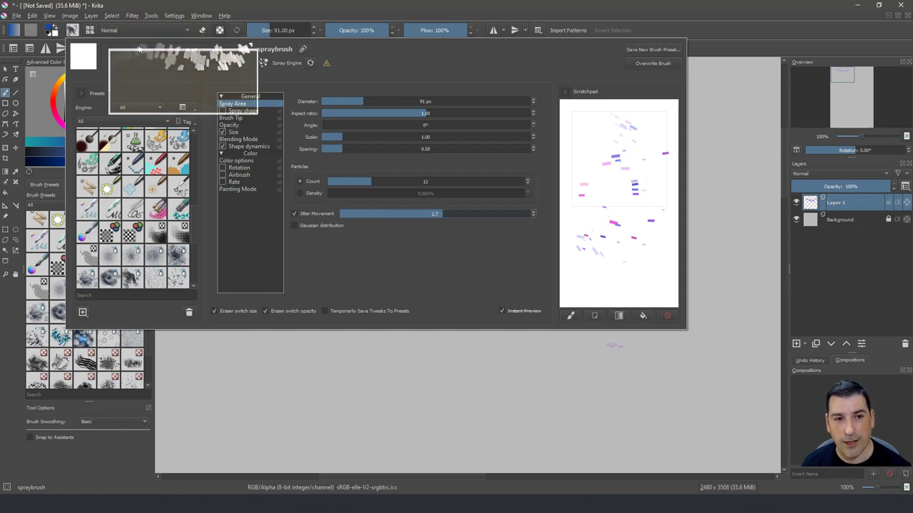
mouse_move(592, 228)
mouse_down()
mouse_move(629, 255)
mouse_move(661, 252)
mouse_move(637, 249)
mouse_up()
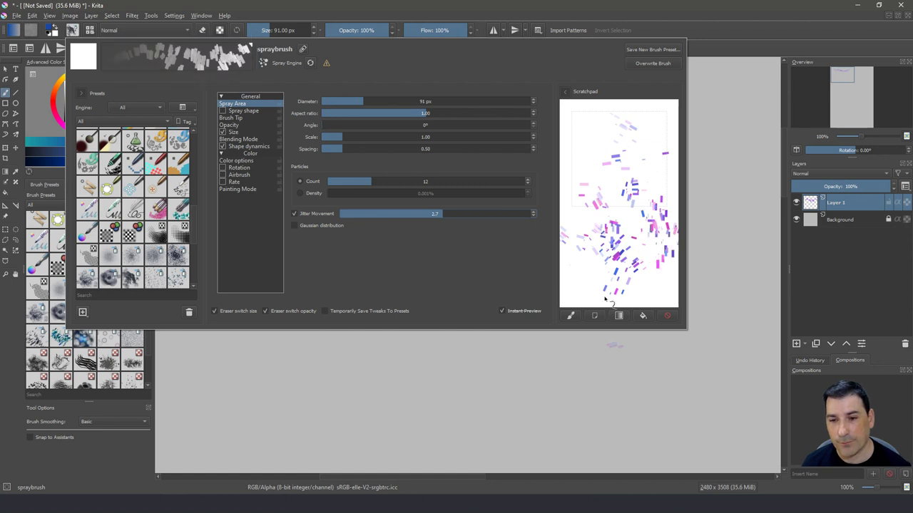
- Set Jitter Movement to 1.0 and spray a second curved stroke below the first one
drag(436, 213, 378, 216)
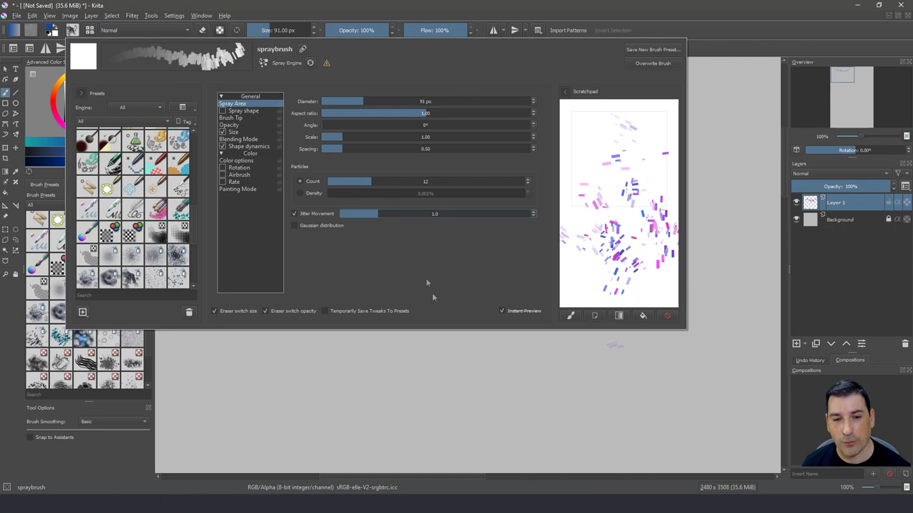
click(432, 350)
mouse_move(228, 227)
mouse_down()
mouse_move(432, 239)
mouse_move(563, 228)
mouse_move(620, 210)
mouse_move(456, 239)
mouse_move(428, 225)
mouse_up()
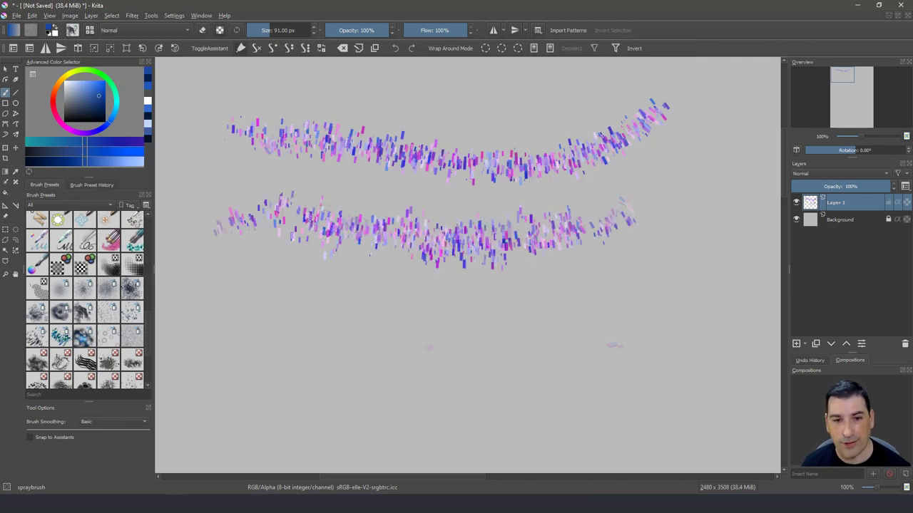
- Set the brush tip's angle to 0° and spray a wide band of particles below the two strokes
key(F5)
click(241, 117)
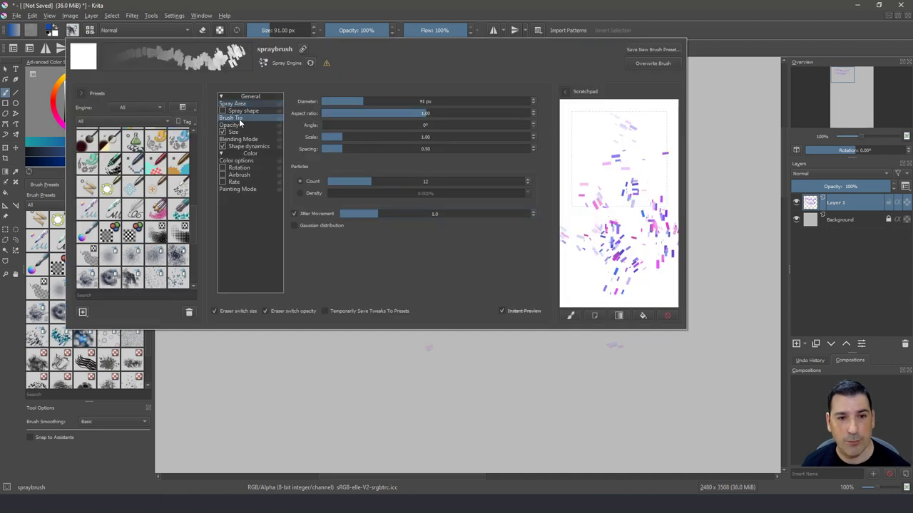
drag(413, 189, 375, 189)
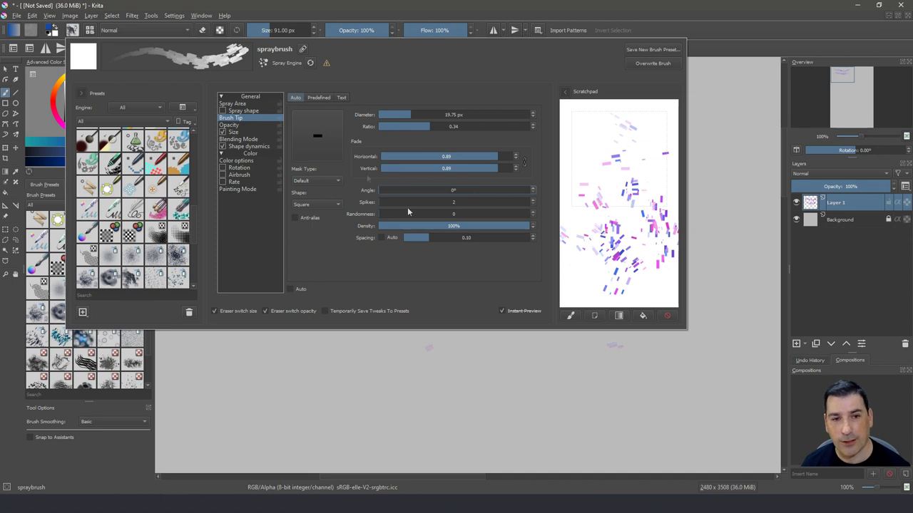
click(529, 362)
mouse_move(581, 351)
mouse_down()
mouse_move(393, 342)
mouse_move(591, 331)
mouse_move(357, 353)
mouse_move(442, 335)
mouse_move(242, 332)
mouse_move(374, 303)
mouse_up()
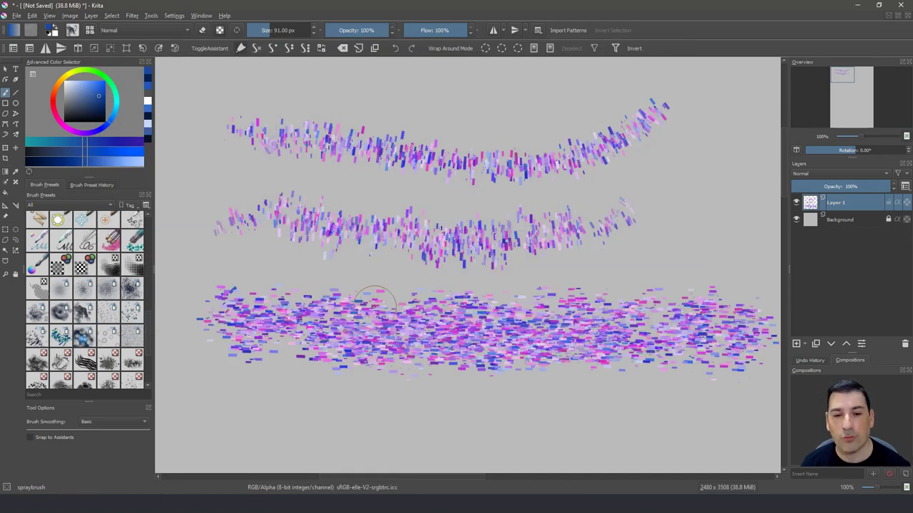
- Clear the canvas, spray a fresh band and looser patches with the brush enlarged to 231 px, and clear them again
key(Delete)
mouse_move(197, 98)
mouse_down()
mouse_move(570, 102)
mouse_move(292, 89)
mouse_move(685, 103)
mouse_move(727, 86)
mouse_move(639, 111)
mouse_move(313, 127)
mouse_move(471, 132)
mouse_up()
drag(479, 231, 552, 234)
mouse_move(592, 187)
mouse_down()
mouse_move(572, 185)
mouse_move(752, 216)
mouse_move(545, 318)
mouse_move(691, 356)
mouse_move(323, 310)
mouse_up()
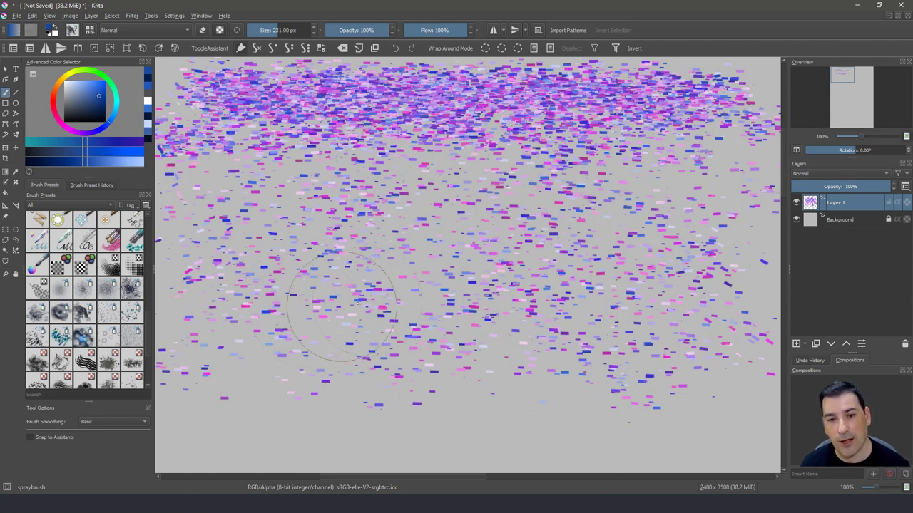
key(Delete)
mouse_move(269, 147)
mouse_down()
mouse_move(333, 143)
mouse_move(299, 132)
mouse_up()
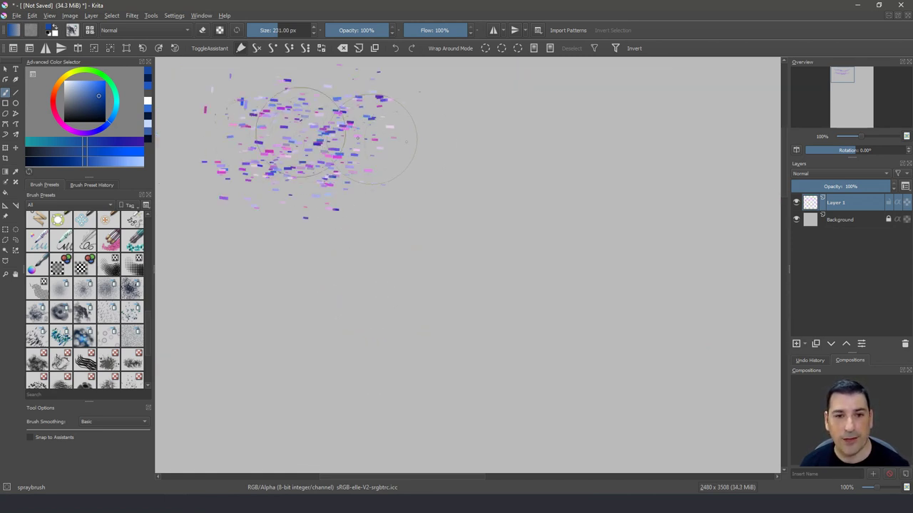
key(Delete)
- Reset the colours to black and white, spray at 231 px and 73 px for comparison, and clear the canvas
key(d)
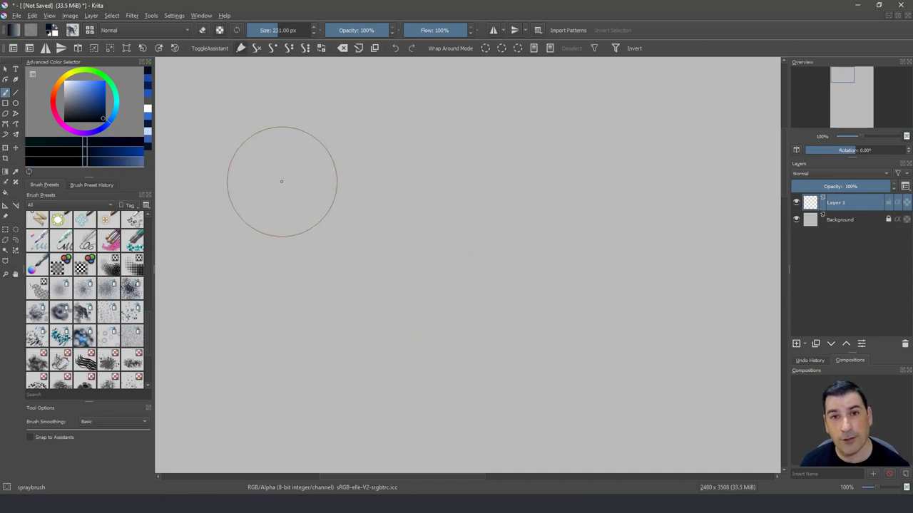
mouse_move(271, 171)
mouse_down()
mouse_move(632, 183)
mouse_move(285, 213)
mouse_up()
shift+drag(357, 281, 263, 289)
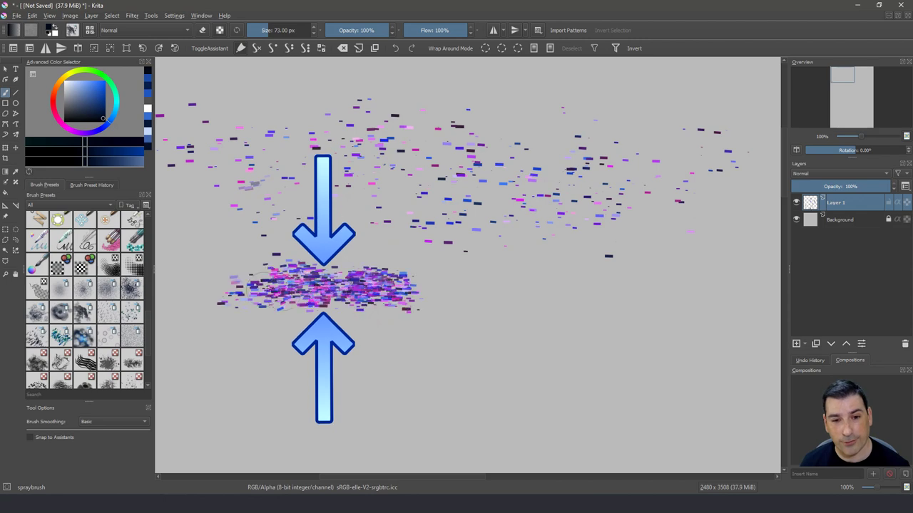
drag(388, 281, 679, 296)
key(Delete)
- Switch the spray area's particles to Density at 0.014% and spray a band across the canvas at 73 px
click(74, 31)
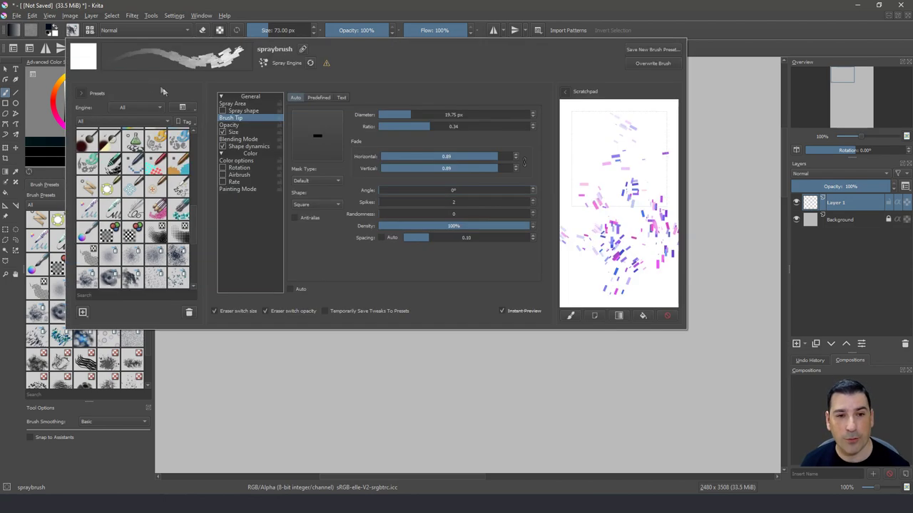
click(240, 104)
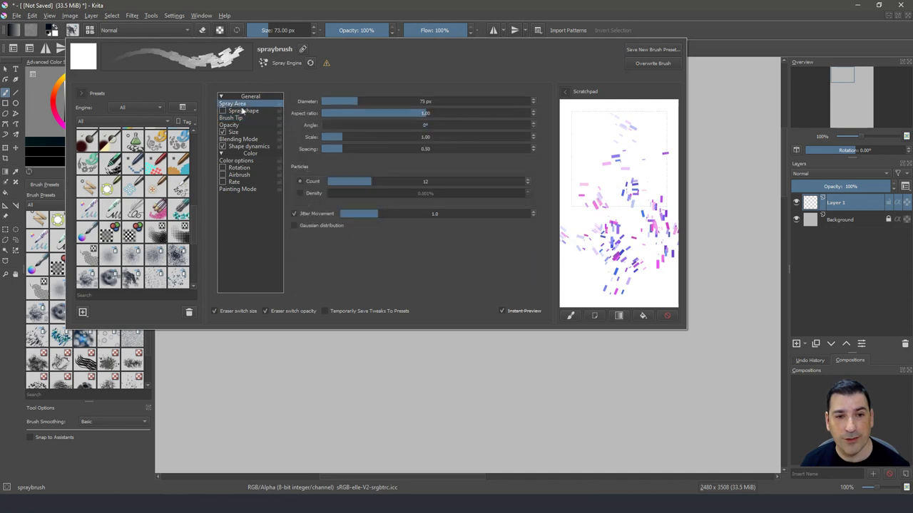
click(301, 193)
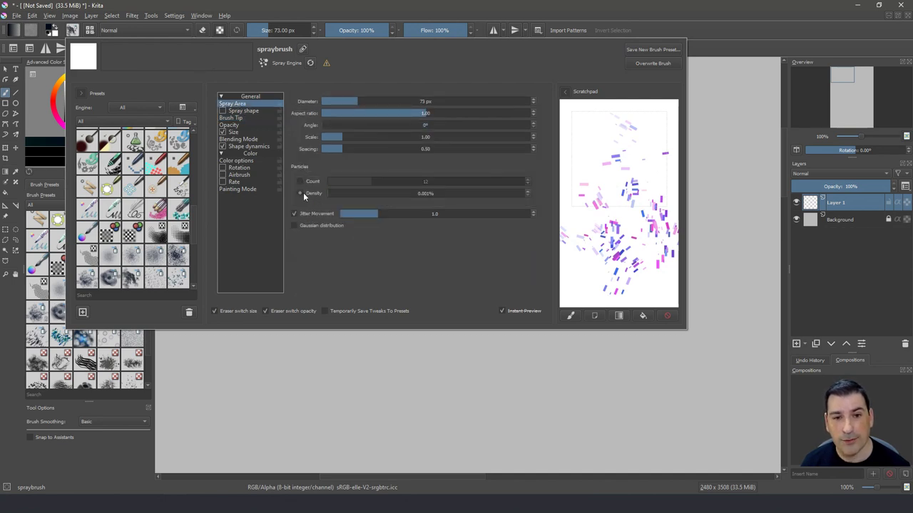
drag(348, 193, 463, 202)
click(464, 356)
mouse_move(613, 356)
mouse_down()
mouse_move(563, 347)
mouse_move(696, 345)
mouse_up()
- Disable Jitter Movement and spray the cleared canvas with bands at 73 px and 337 px
click(72, 31)
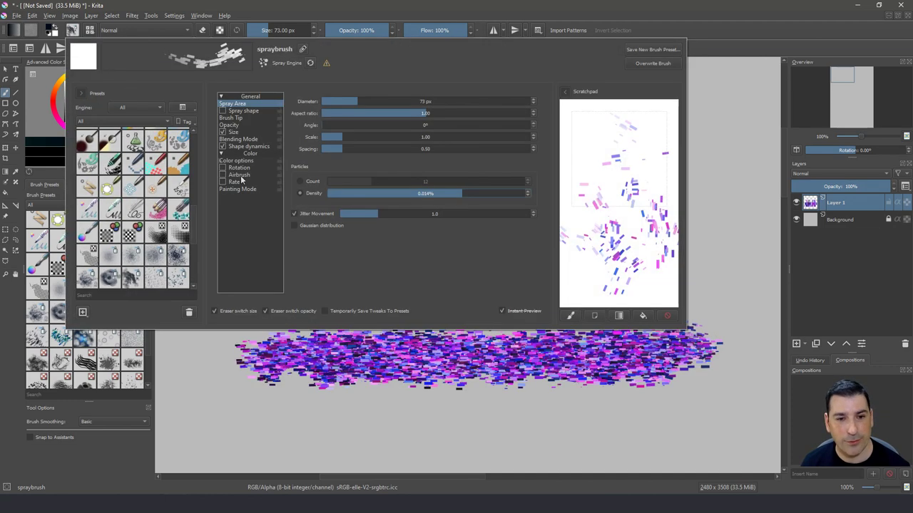
click(294, 213)
click(428, 358)
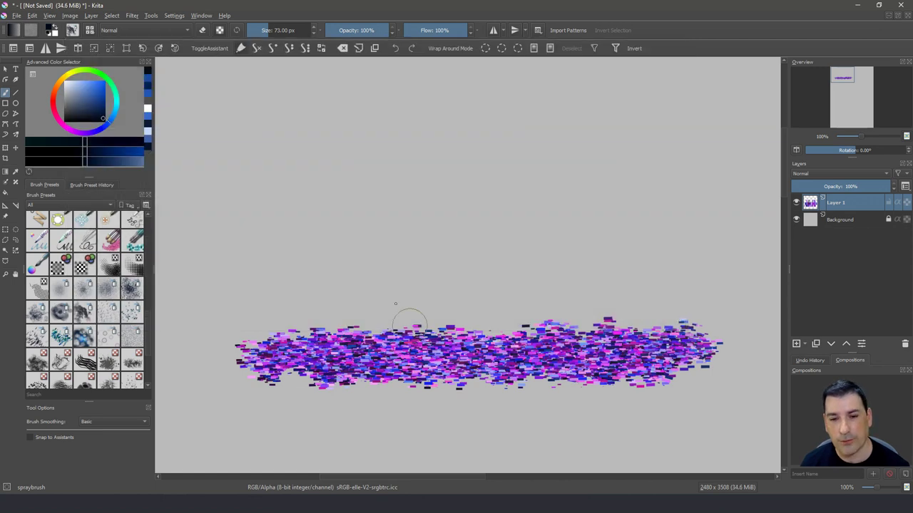
key(Delete)
mouse_move(308, 188)
mouse_down()
mouse_move(702, 191)
mouse_move(207, 197)
mouse_move(168, 222)
mouse_move(410, 235)
mouse_move(203, 227)
mouse_up()
shift+drag(320, 294, 446, 294)
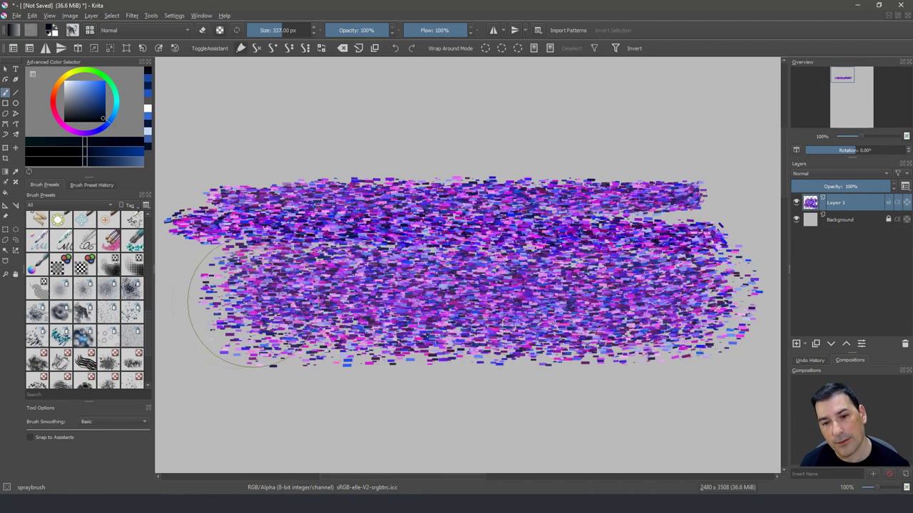